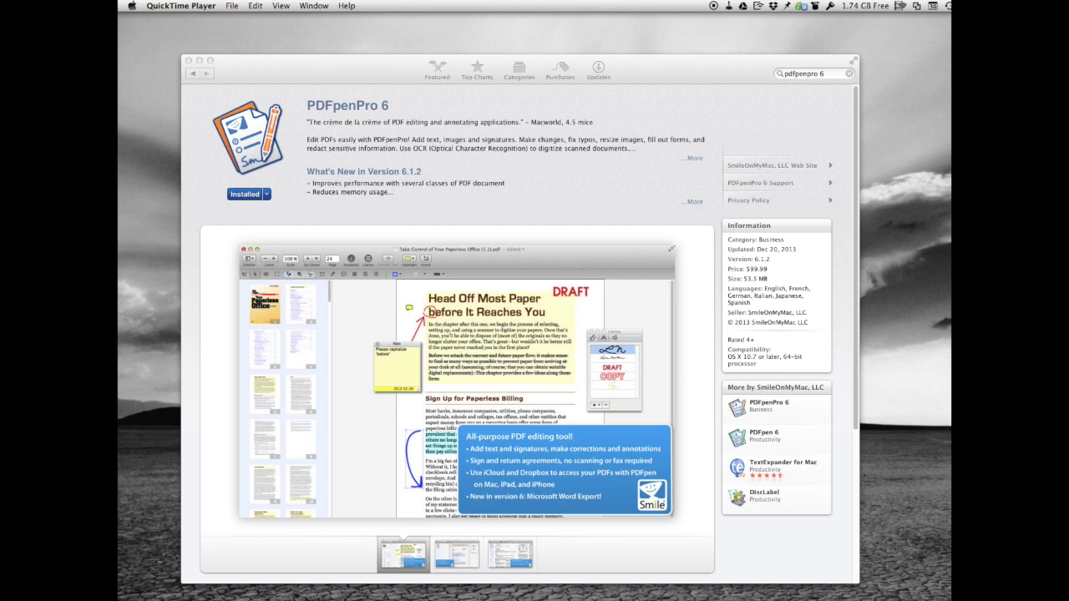
# Bring the App Store's PDFpenPro 6 page forward and launch the installed app.
pyautogui.click(371, 65)
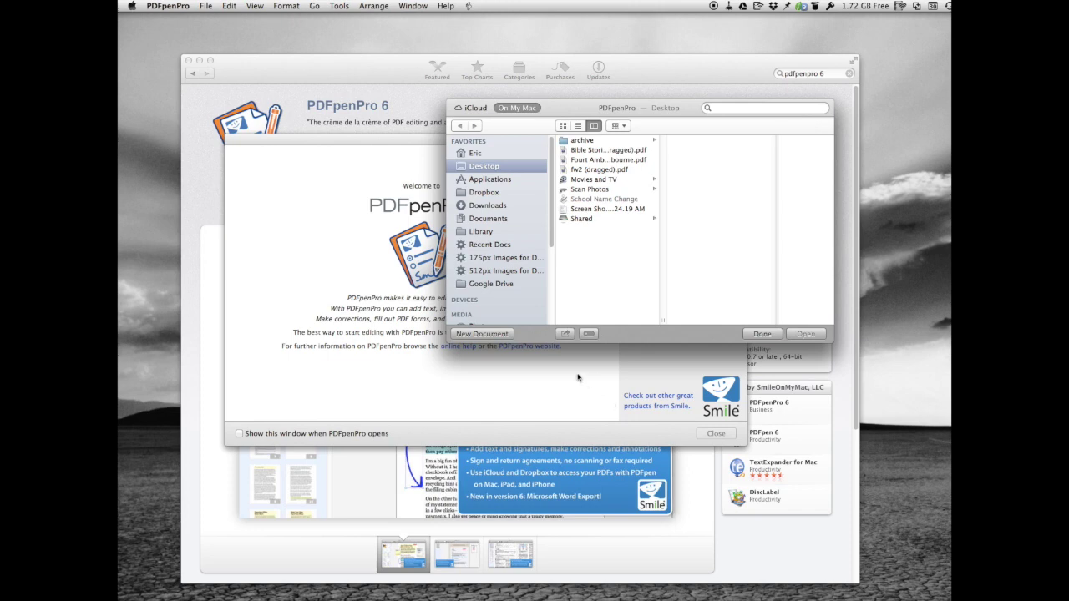
# Close the App Store, then dismiss PDFpenPro's Open dialog and Welcome window.
pyautogui.click(196, 65)
pyautogui.click(189, 61)
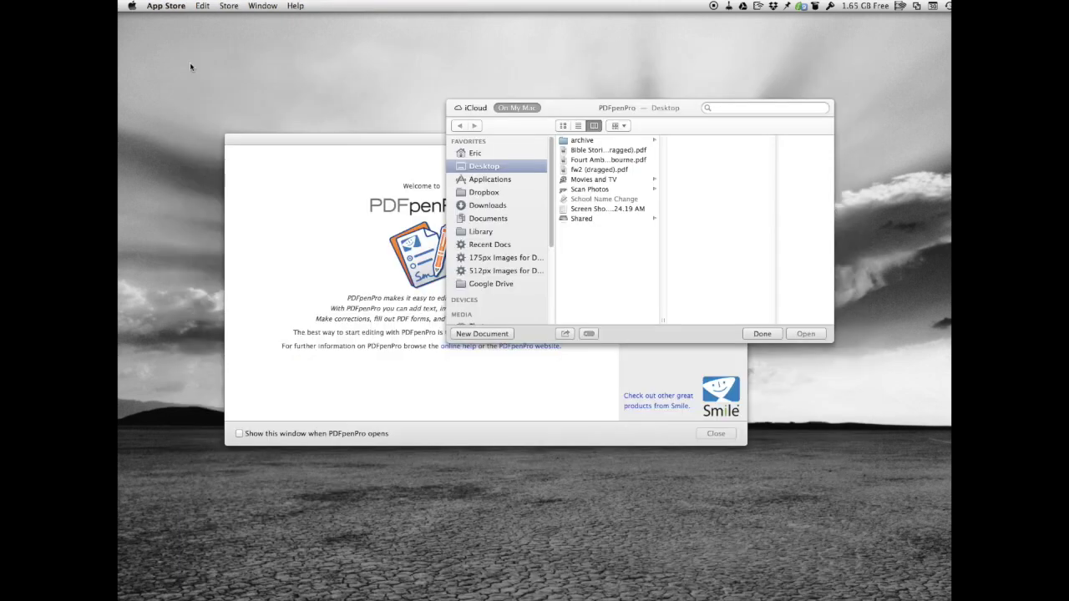
pyautogui.click(421, 140)
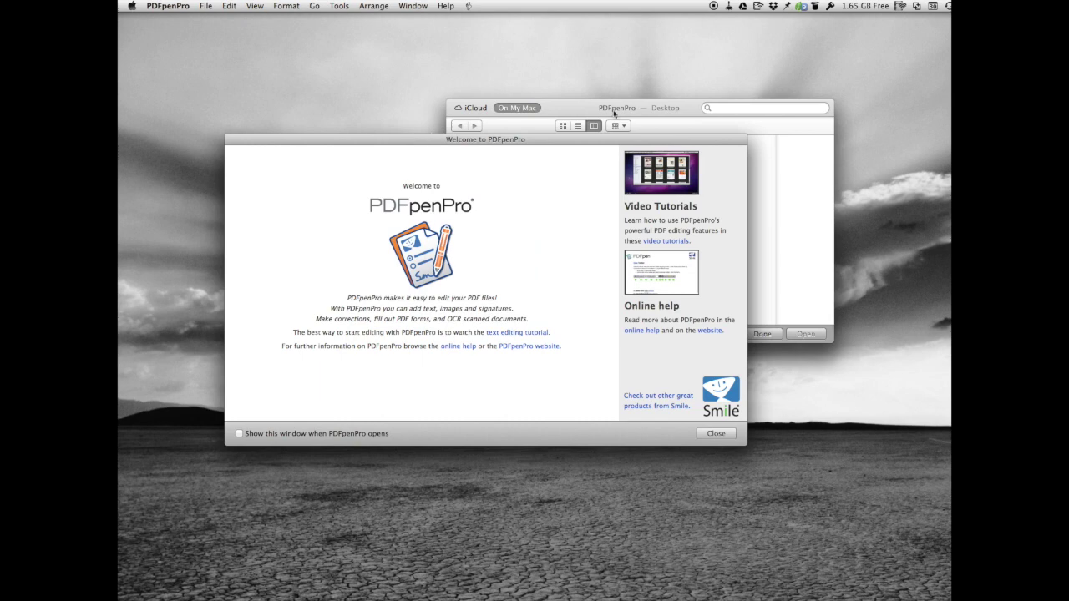
pyautogui.click(586, 113)
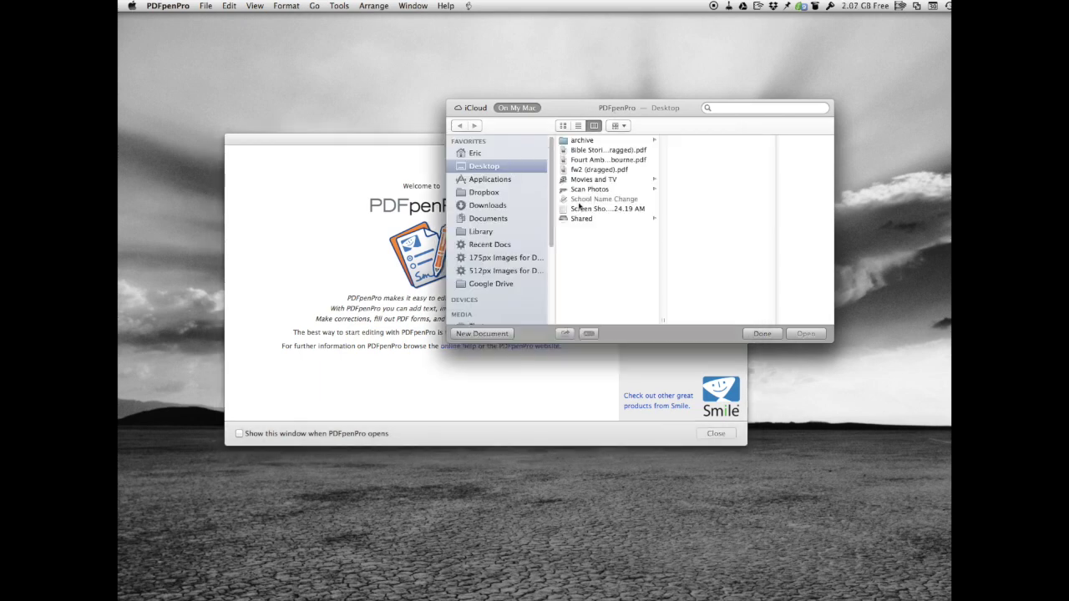
pyautogui.click(758, 334)
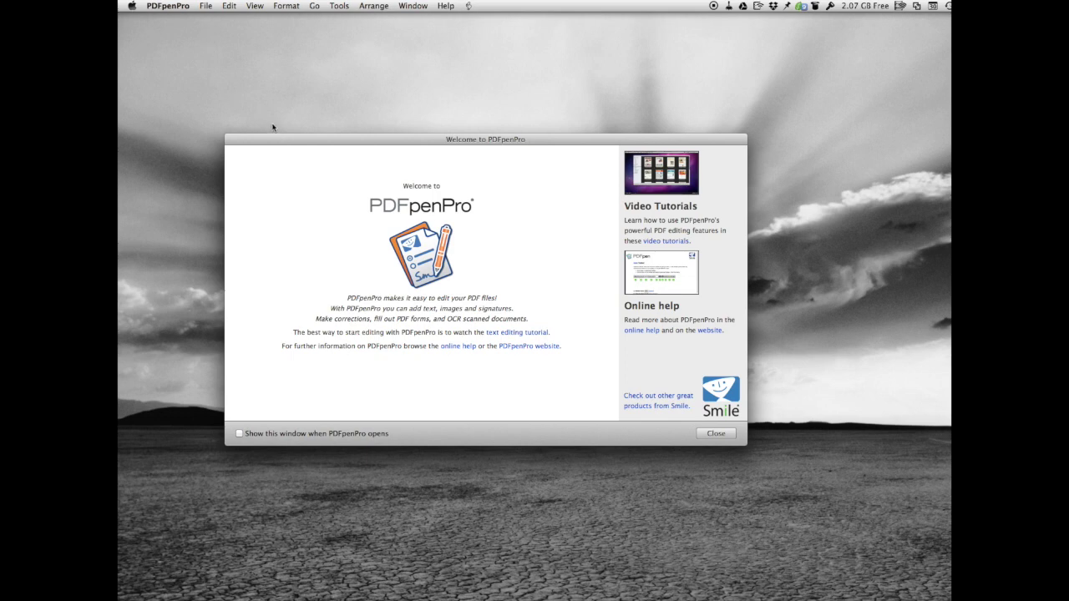
pyautogui.click(711, 435)
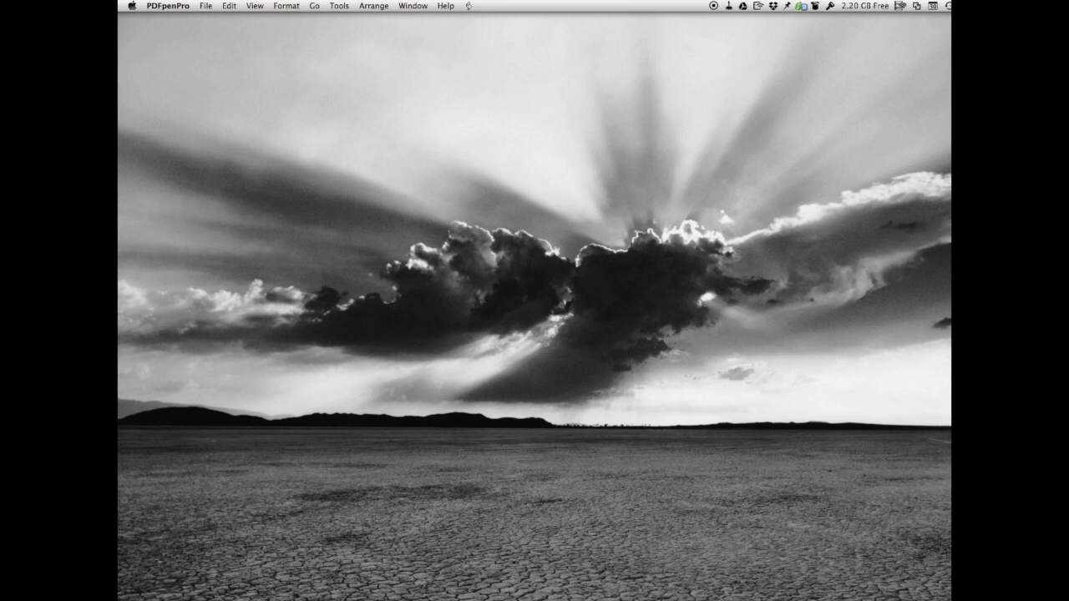
pyautogui.moveTo(940, 115); pyautogui.dragTo(456, 338)
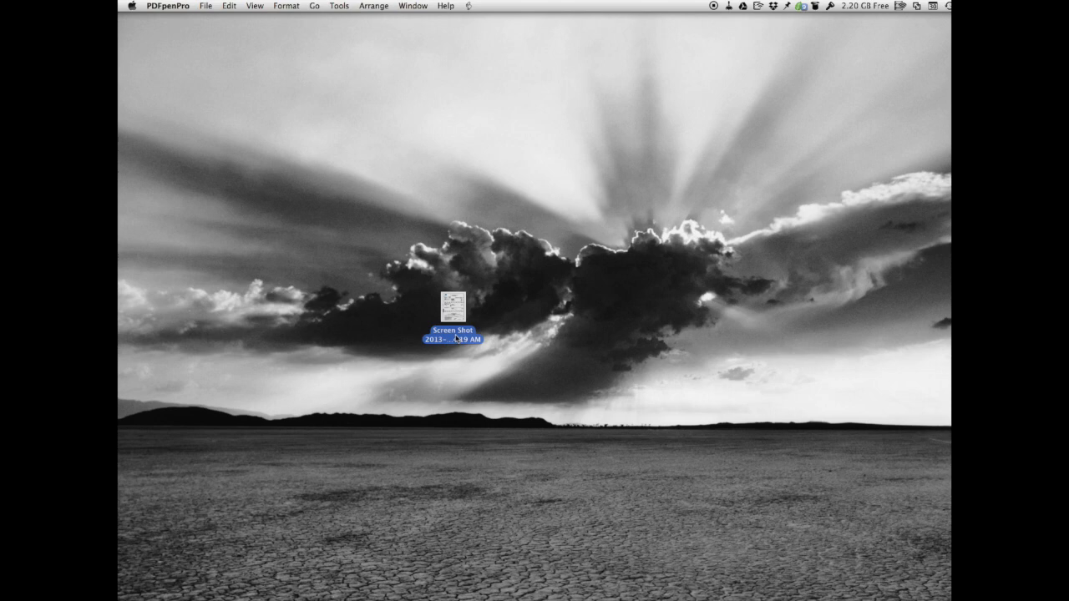
pyautogui.press('super+BackSpace')
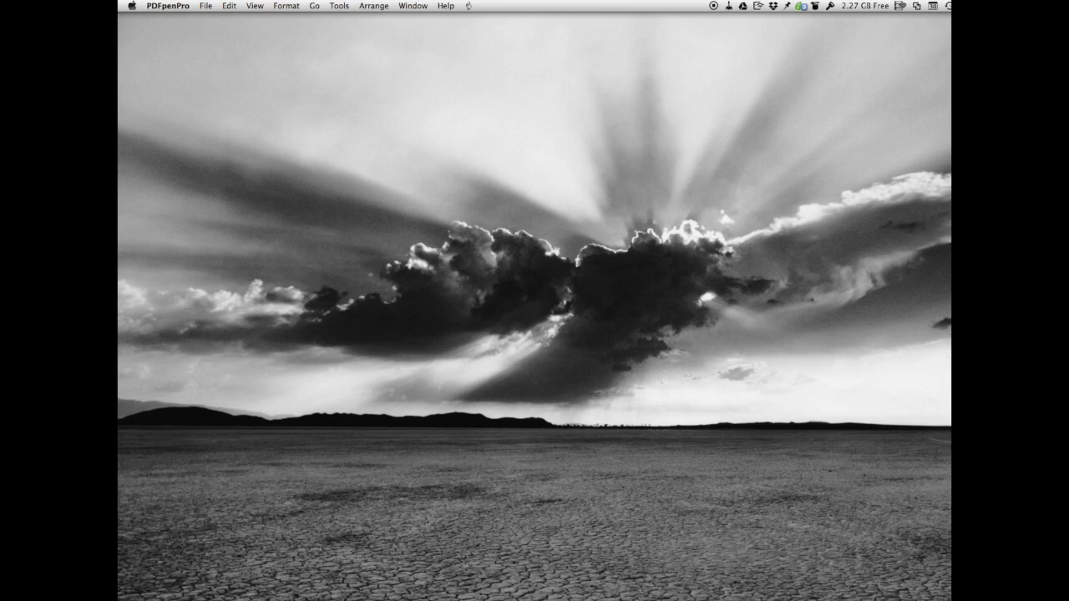
# Open the water-bill Screen Shot from the Desktop, run OCR, and select the header text.
pyautogui.click(200, 6)
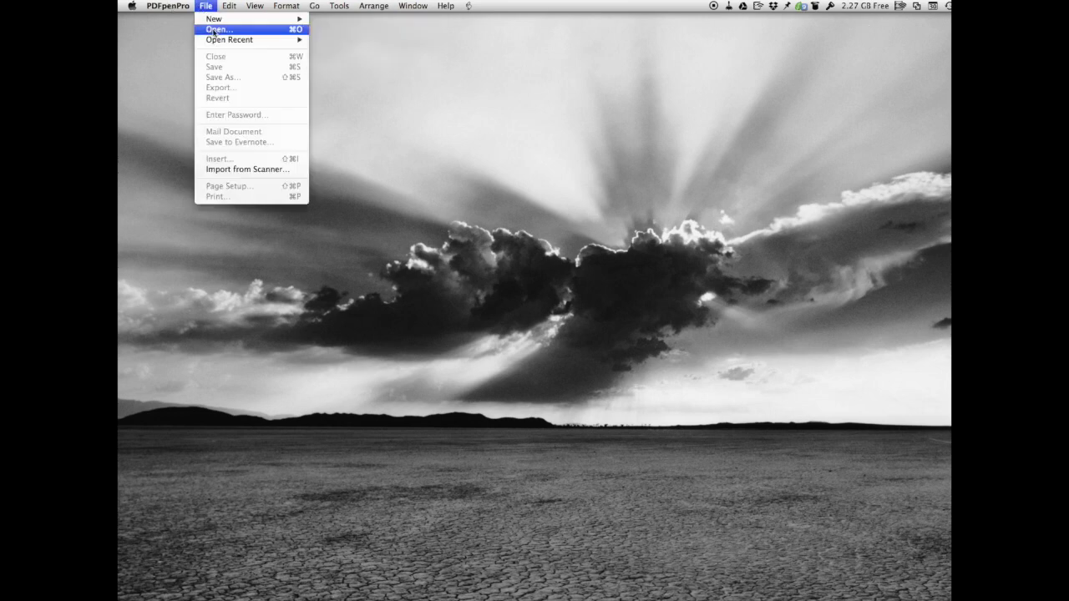
pyautogui.click(214, 31)
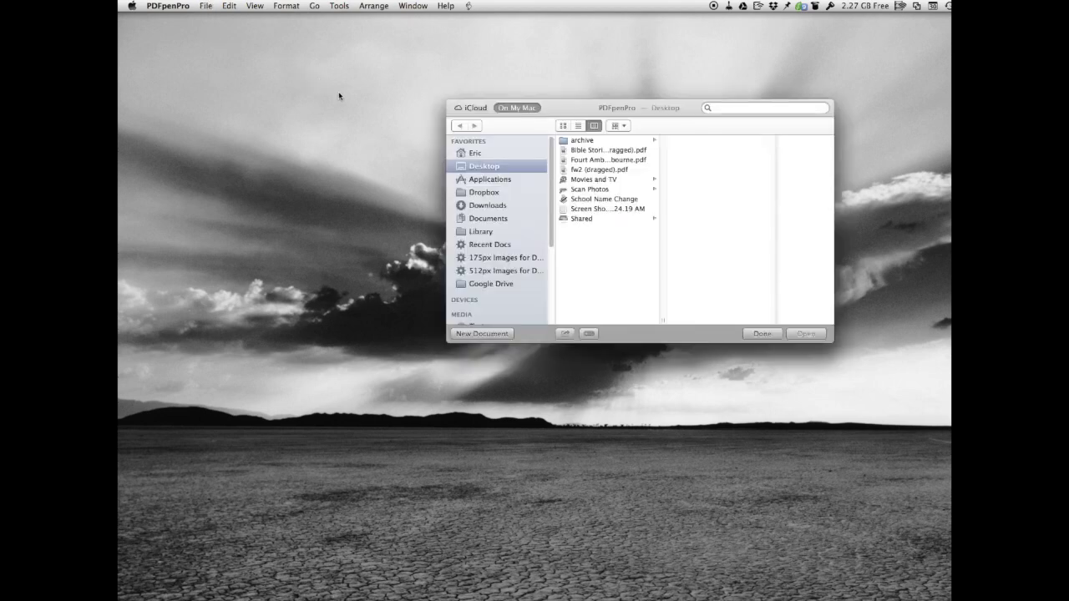
pyautogui.click(586, 209)
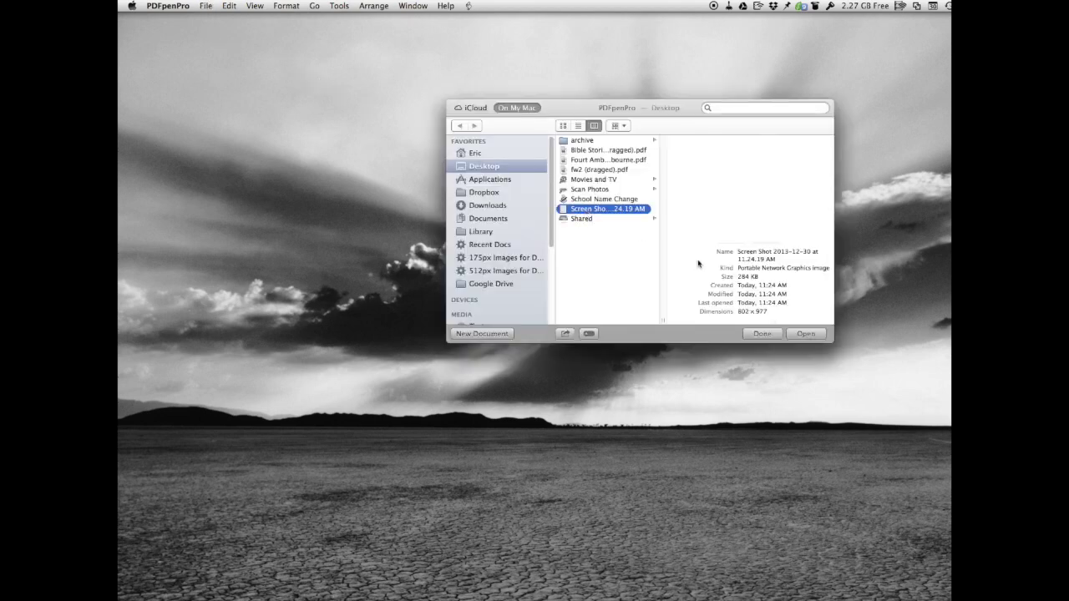
pyautogui.click(804, 334)
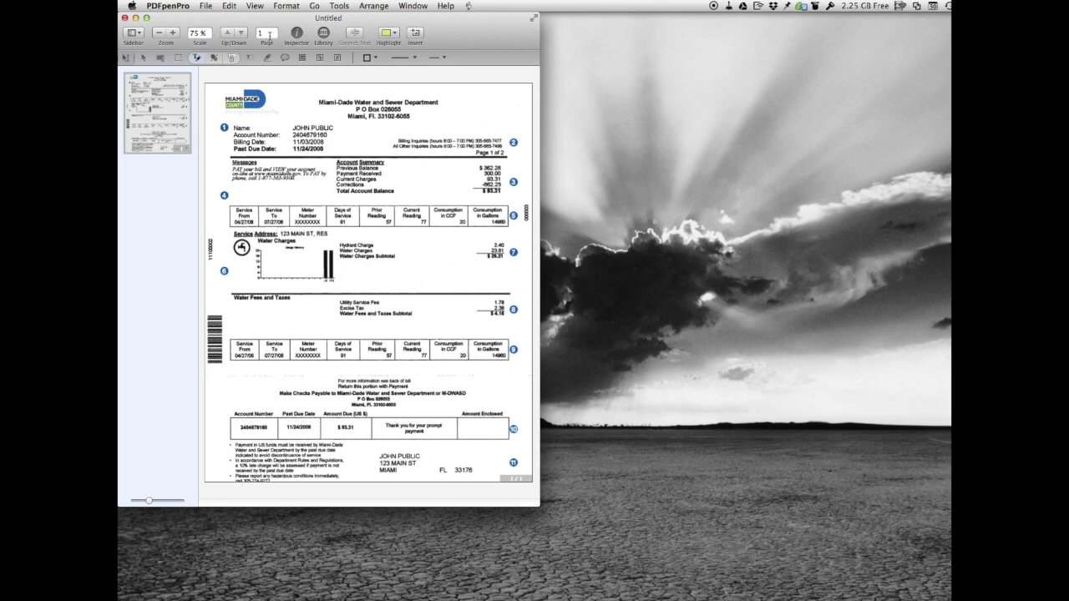
pyautogui.moveTo(251, 26); pyautogui.dragTo(335, 65)
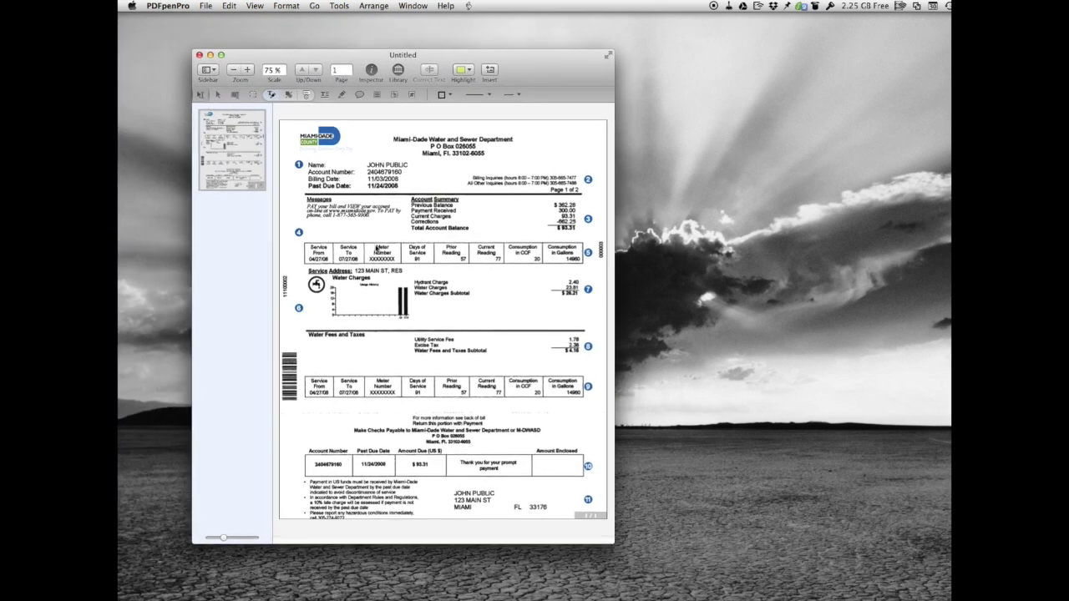
pyautogui.click(365, 209)
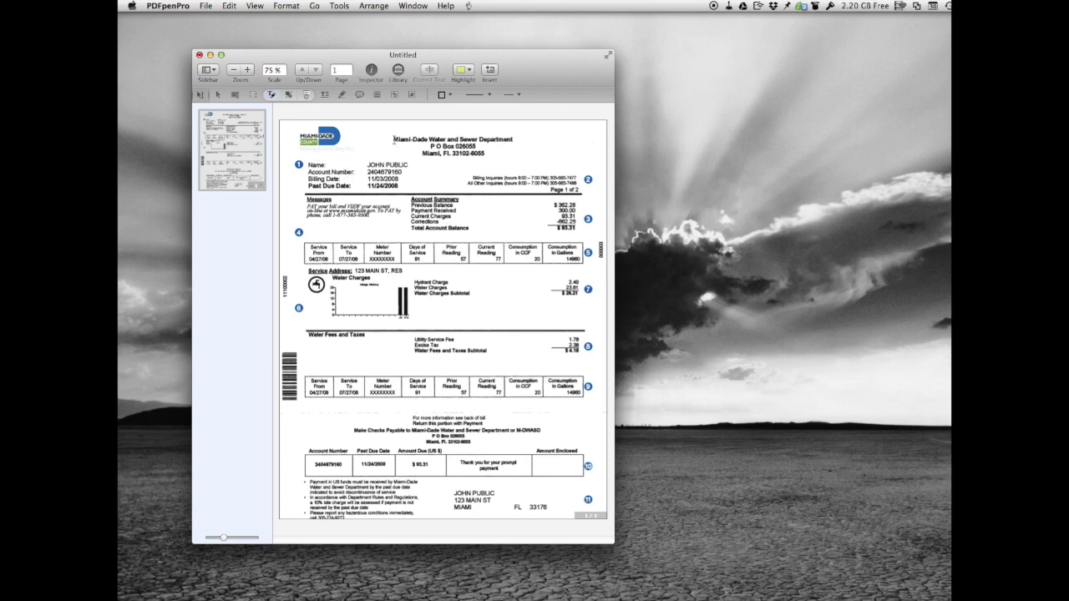
pyautogui.moveTo(397, 142); pyautogui.dragTo(494, 199)
pyautogui.click(494, 199)
pyautogui.moveTo(367, 165); pyautogui.dragTo(426, 170)
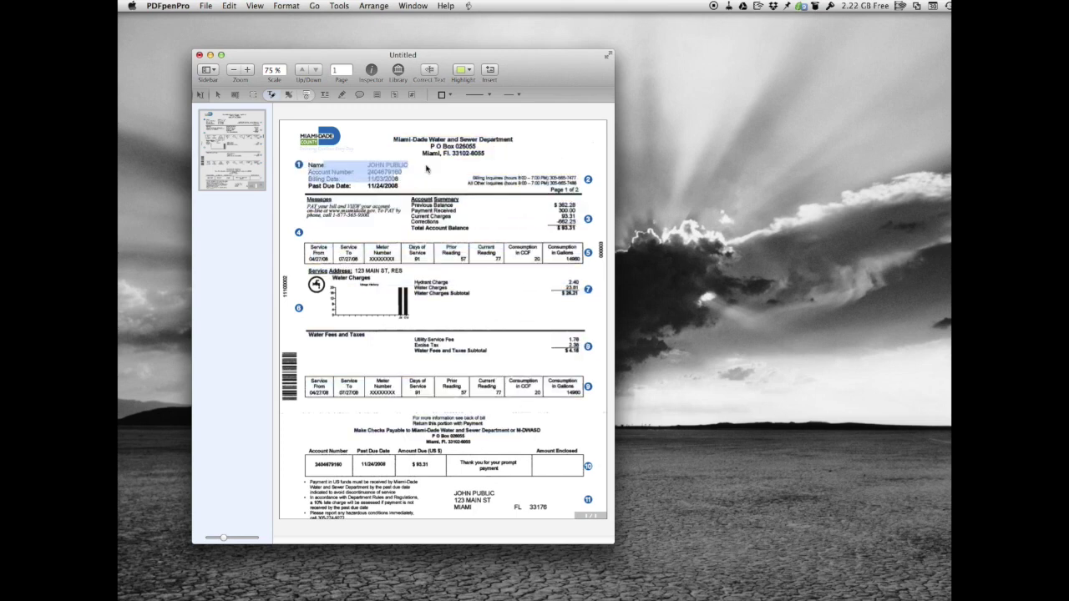
pyautogui.click(466, 73)
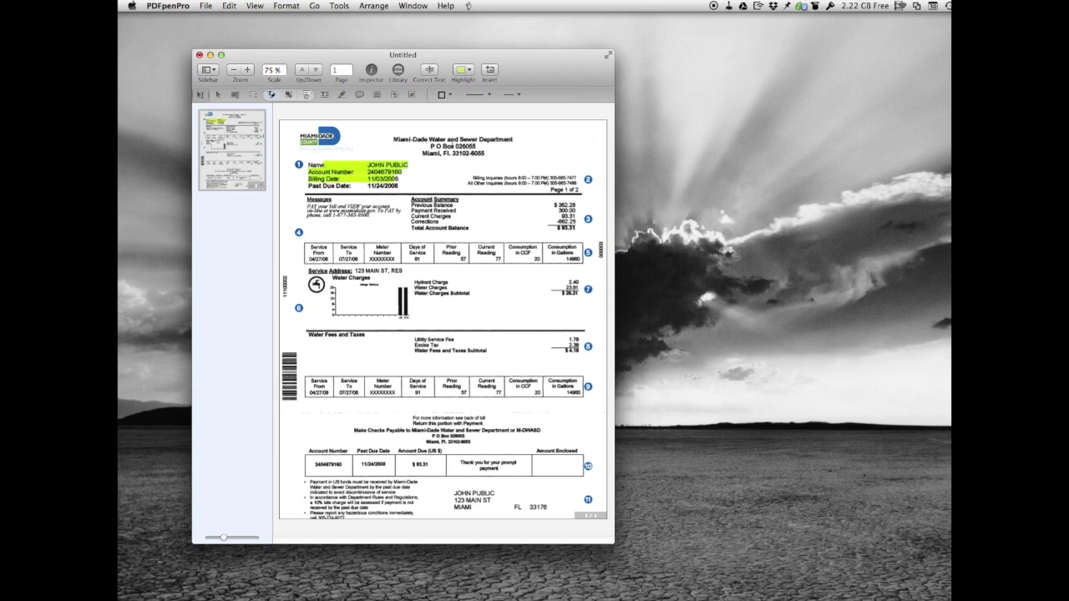
pyautogui.click(237, 6)
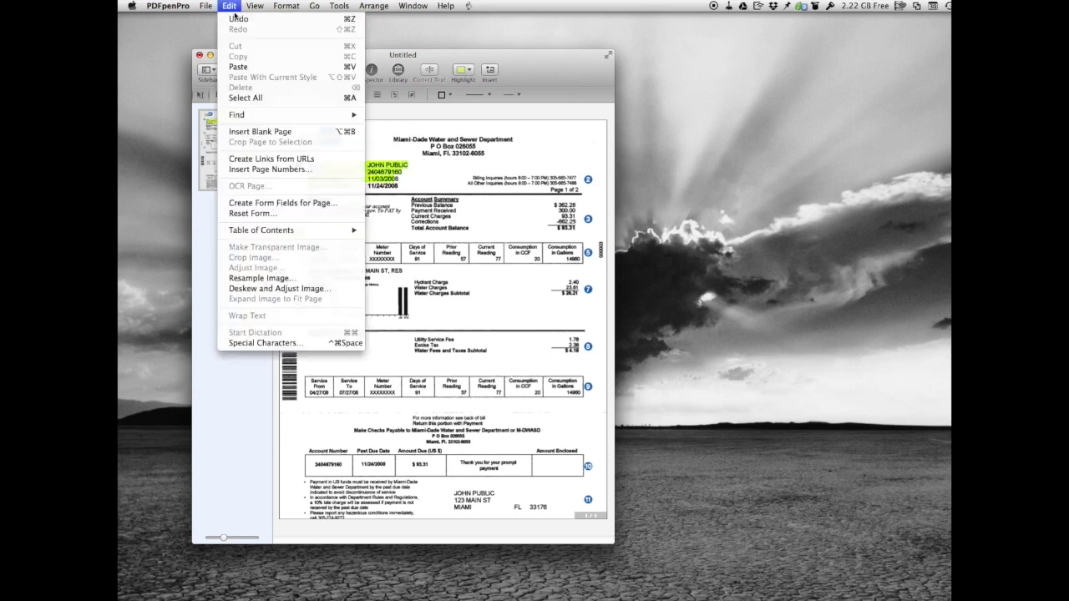
pyautogui.click(238, 18)
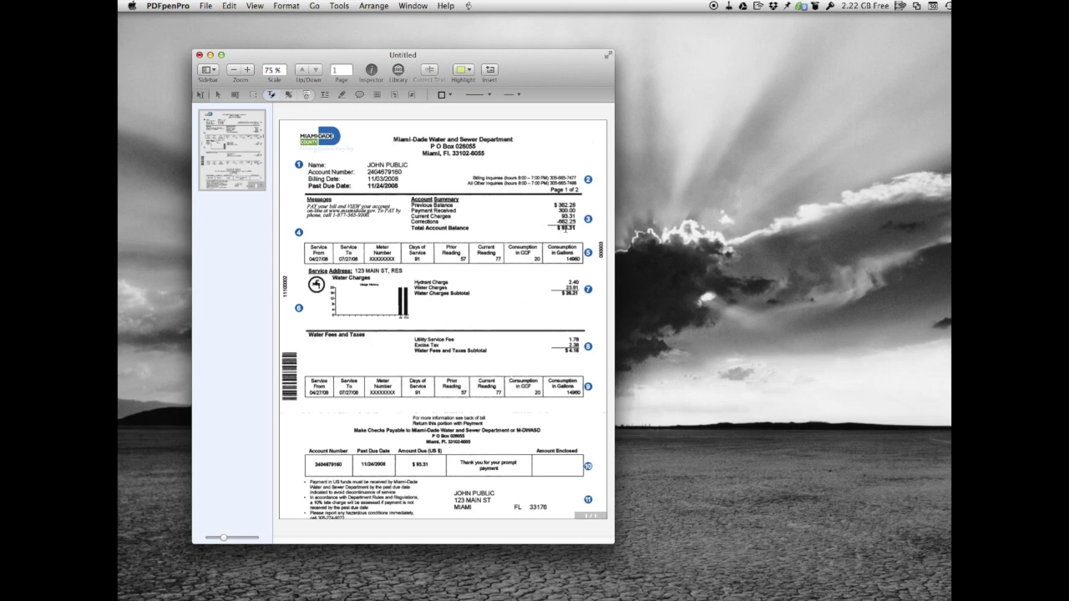
pyautogui.moveTo(563, 229); pyautogui.dragTo(578, 234)
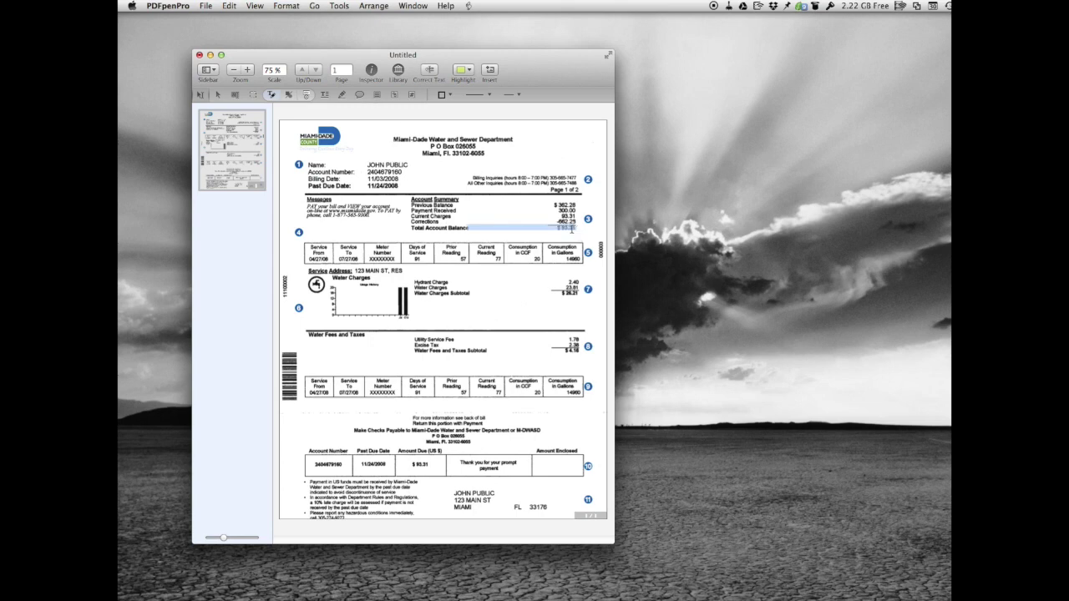
# Use Correct Text to change the Total Account Balance from 93.31 to 100.00.
pyautogui.click(296, 6)
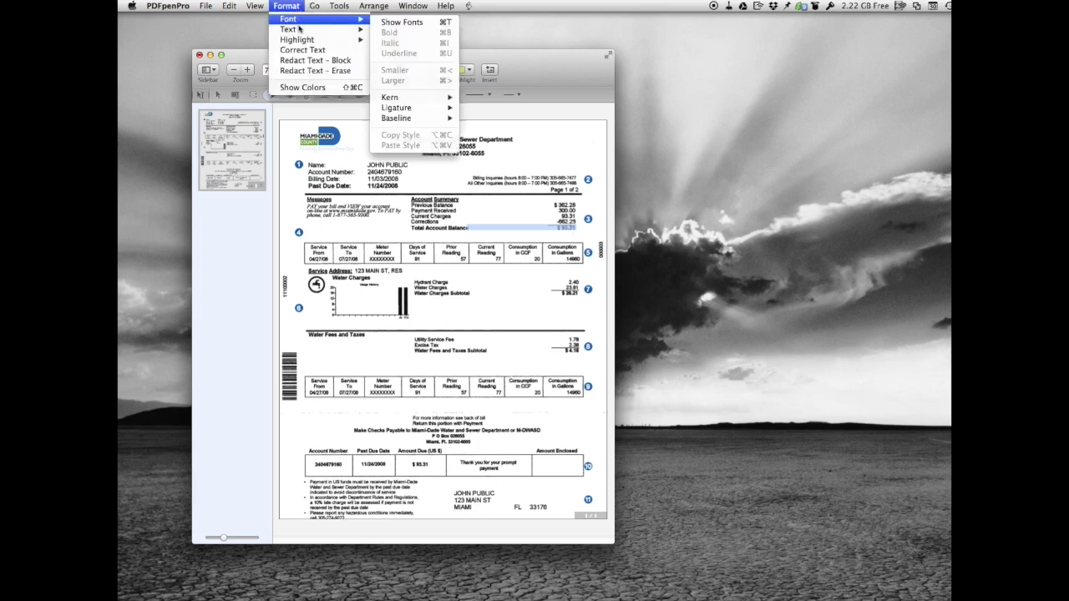
pyautogui.click(301, 51)
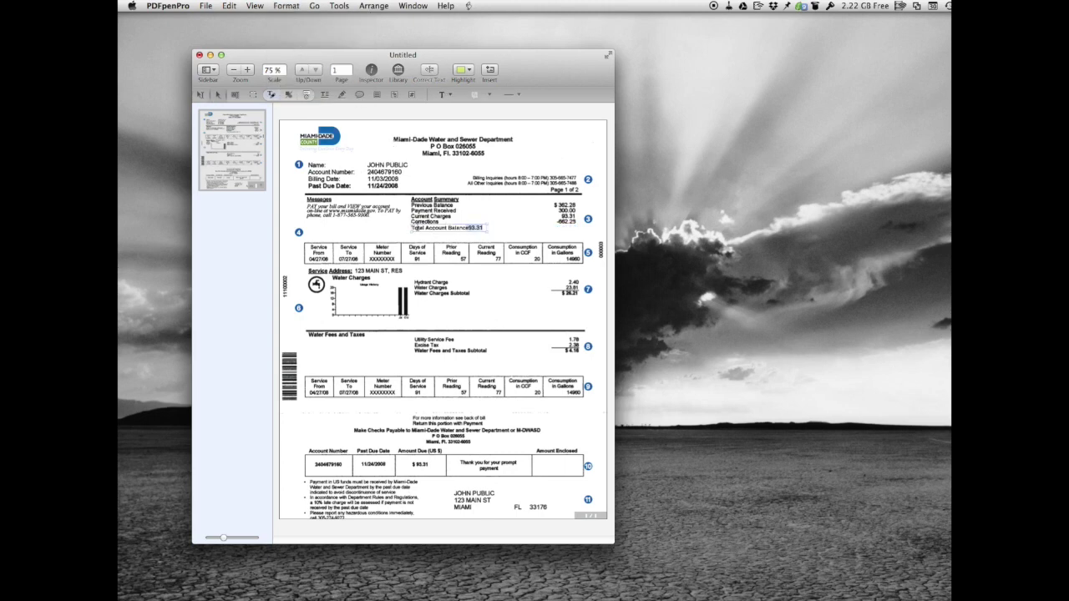
pyautogui.click(468, 228)
pyautogui.moveTo(491, 230); pyautogui.dragTo(479, 232)
pyautogui.write('100.00')
pyautogui.click(492, 205)
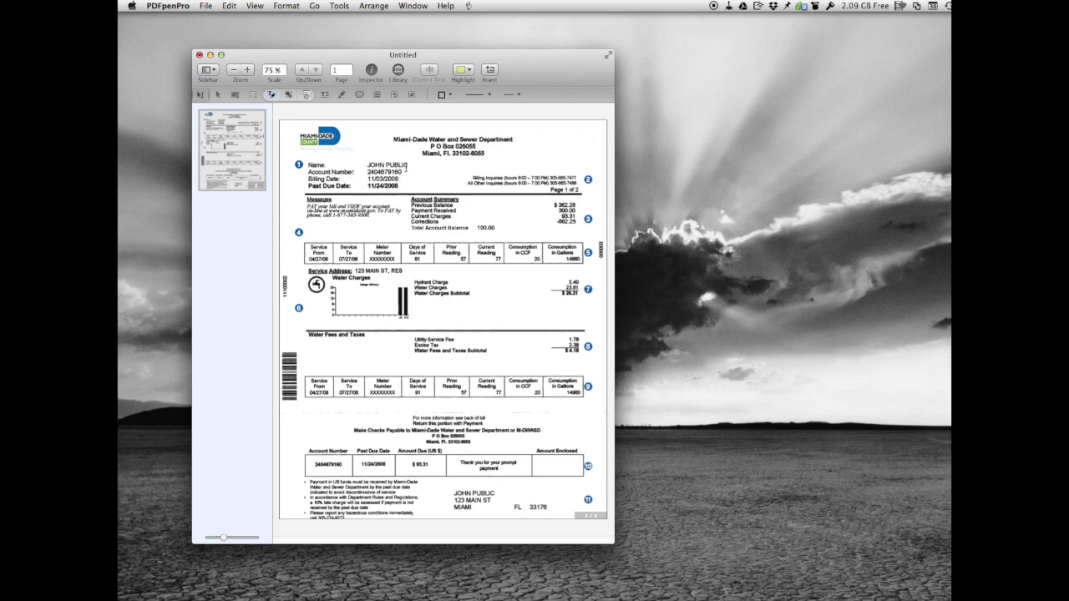
# Replace the customer name on the Name line with a new first and last name.
pyautogui.moveTo(405, 167); pyautogui.dragTo(368, 164)
pyautogui.moveTo(409, 165); pyautogui.dragTo(369, 165)
pyautogui.click(288, 5)
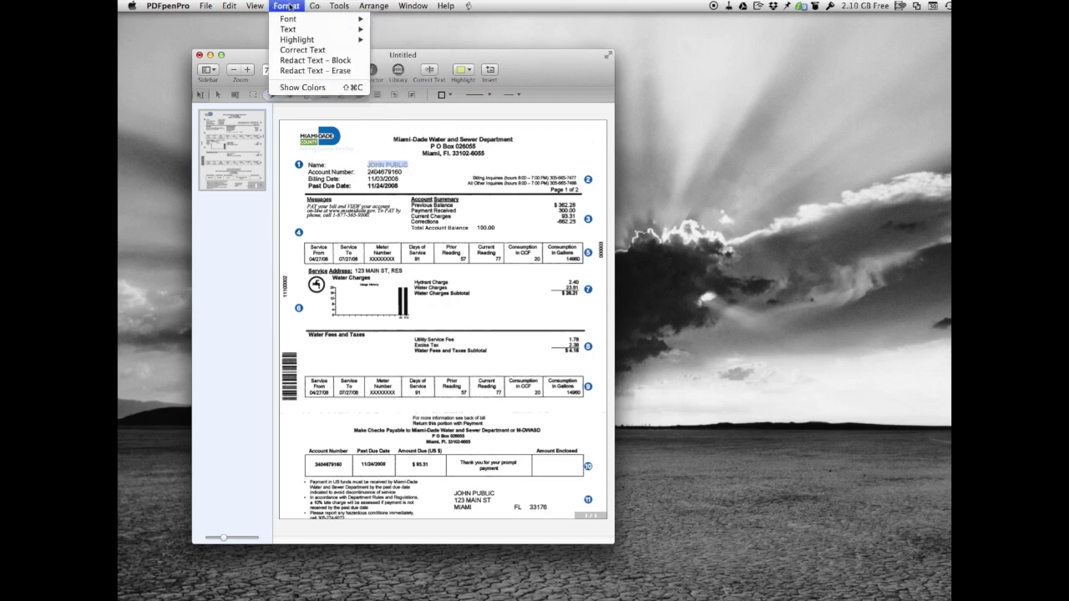
pyautogui.click(297, 50)
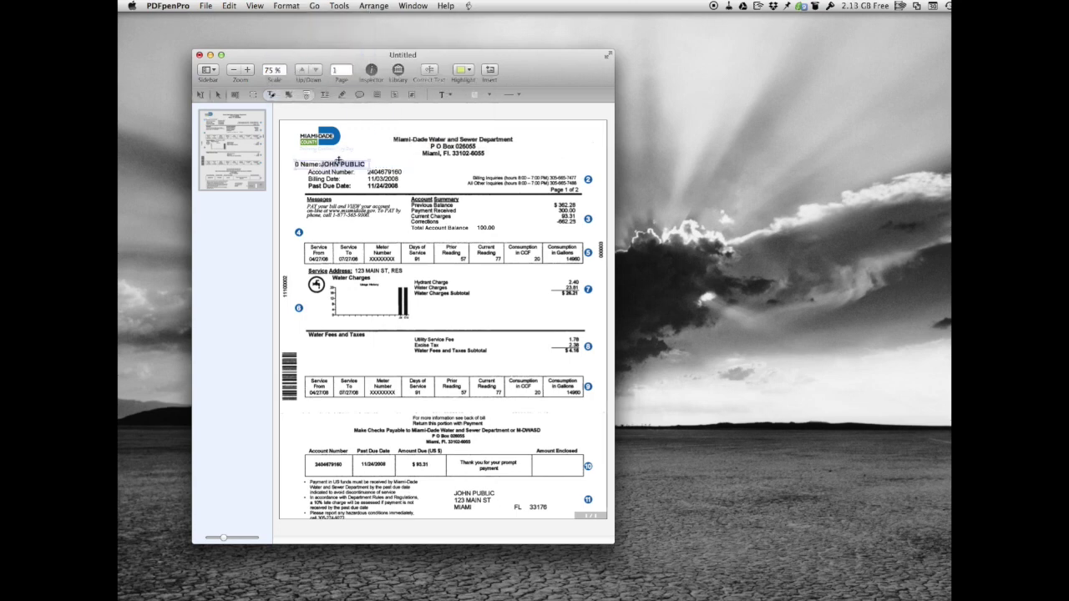
pyautogui.press('BackSpace')
pyautogui.write('John')
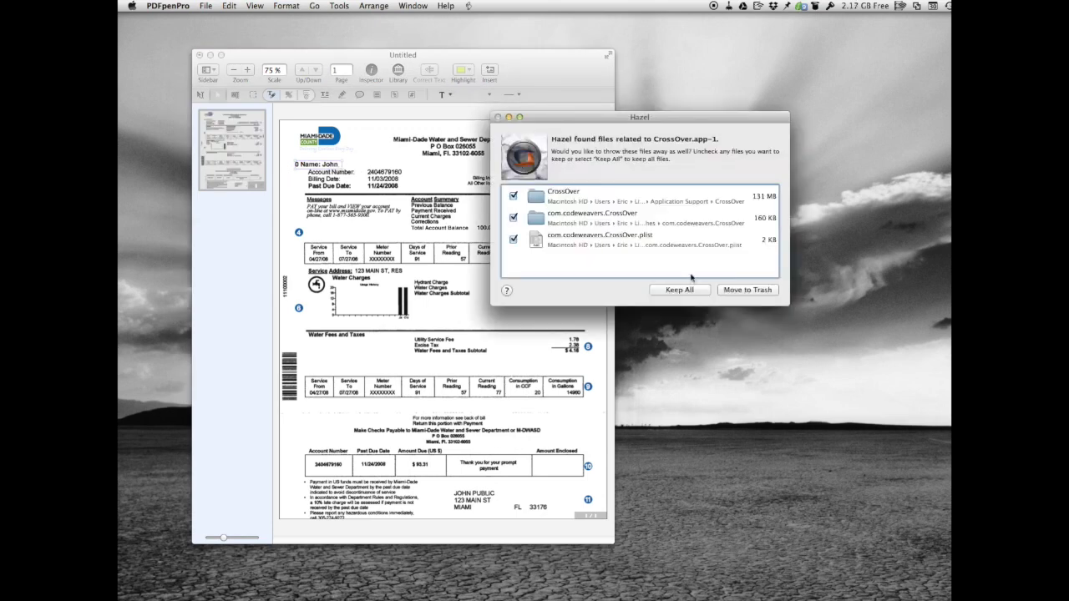
pyautogui.moveTo(584, 120); pyautogui.dragTo(951, 120)
pyautogui.click(343, 125)
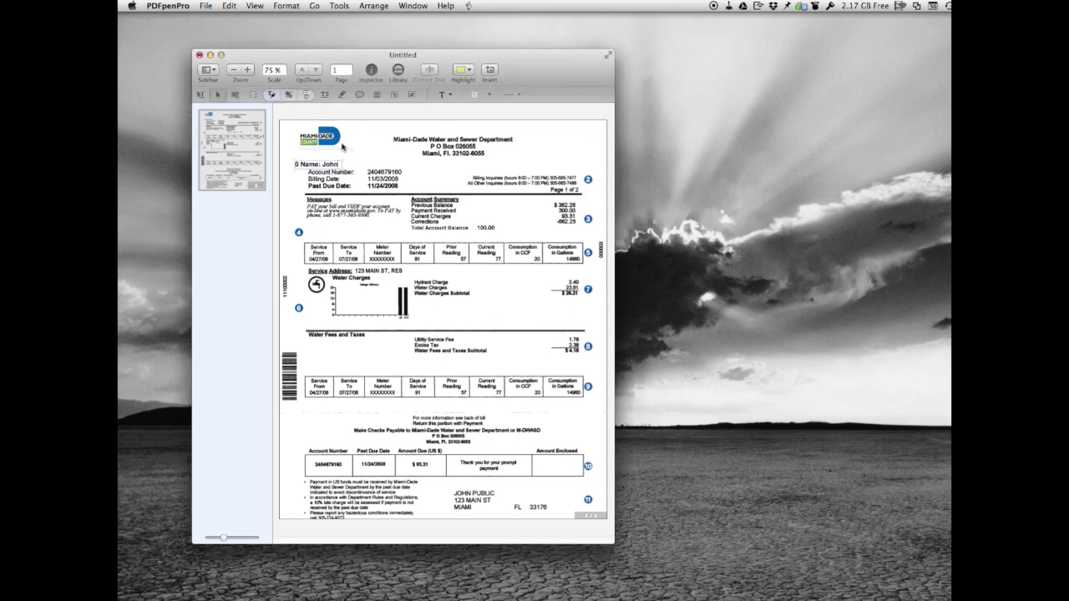
pyautogui.write('Doe')
pyautogui.press('BackSpace')
pyautogui.click(397, 212)
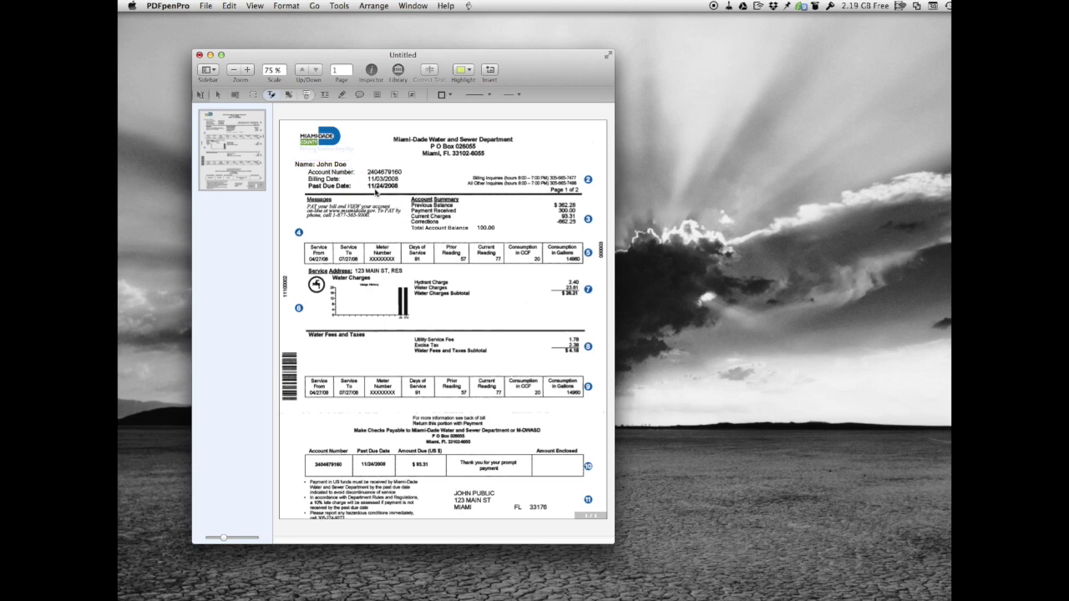
# Nudge the customer-name text box slightly to the right to align it.
pyautogui.click(338, 167)
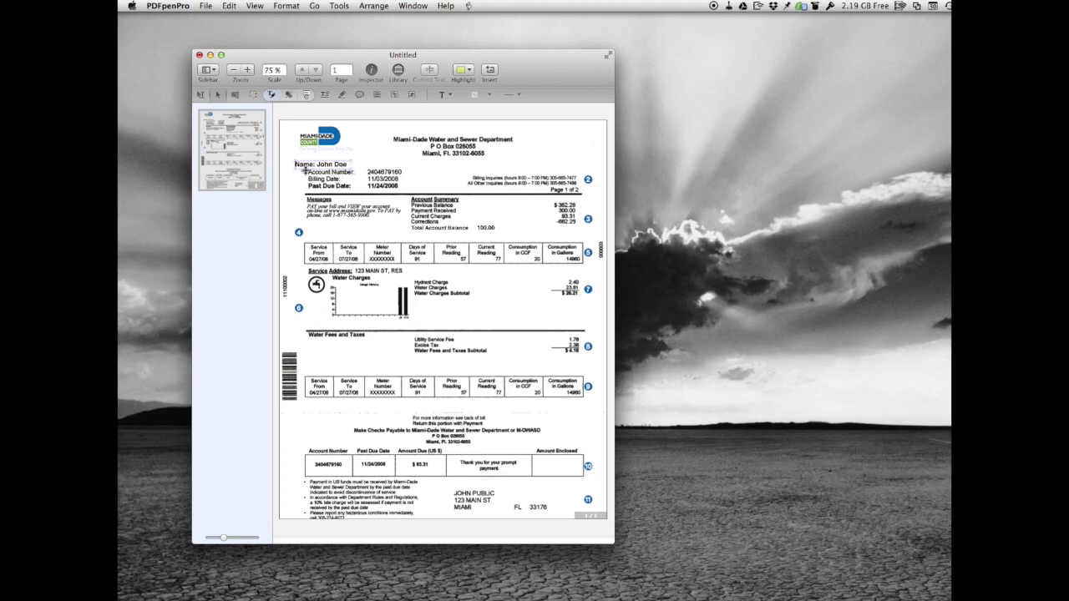
pyautogui.moveTo(304, 169); pyautogui.dragTo(318, 169)
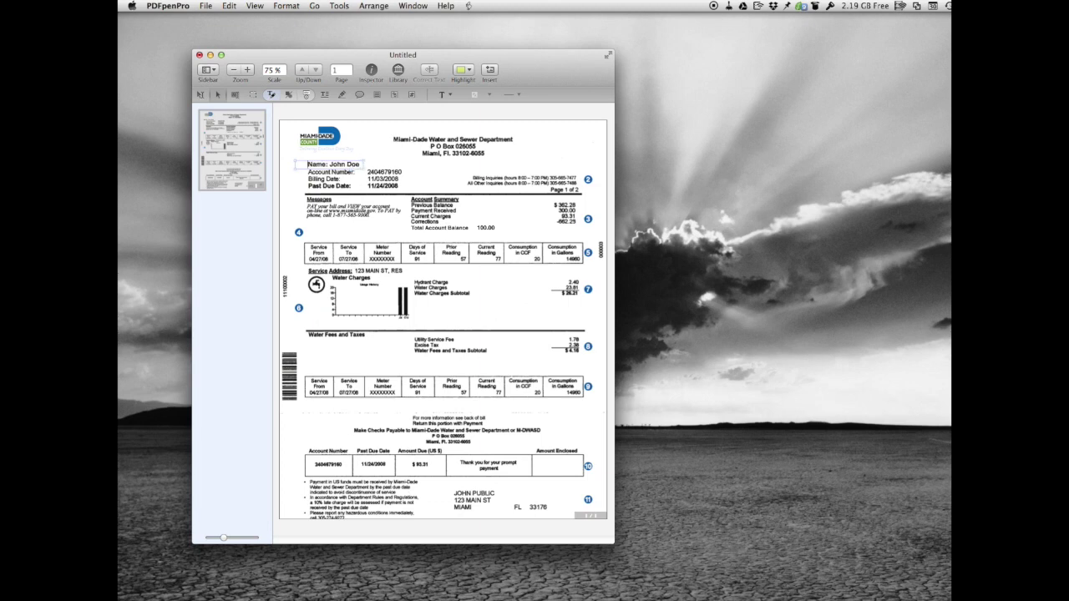
pyautogui.click(363, 201)
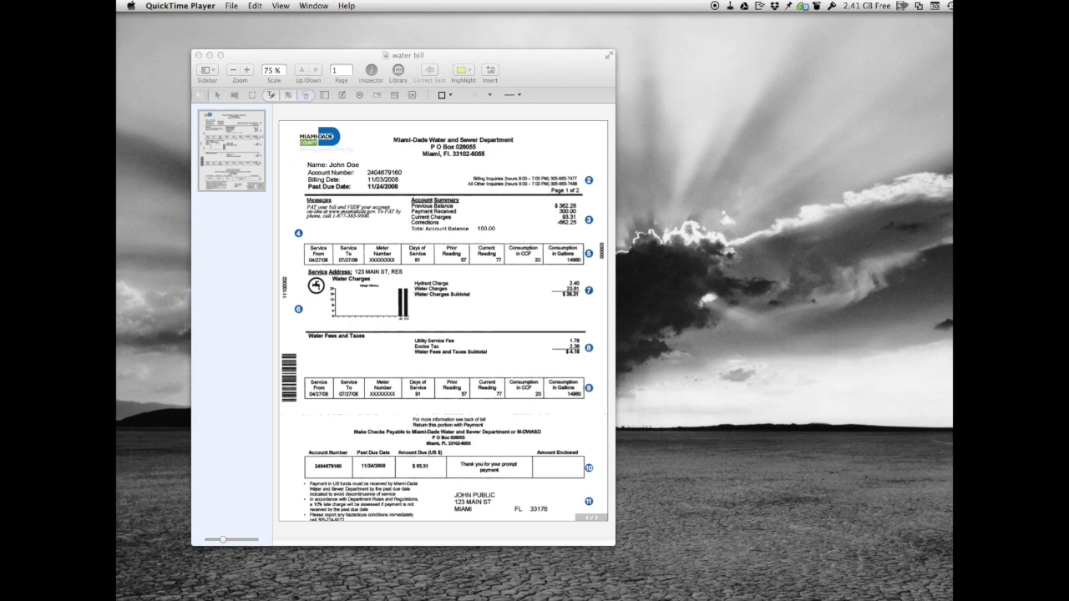
# Bring the saved 'water bill' document back to the front and open the File menu.
pyautogui.click(561, 72)
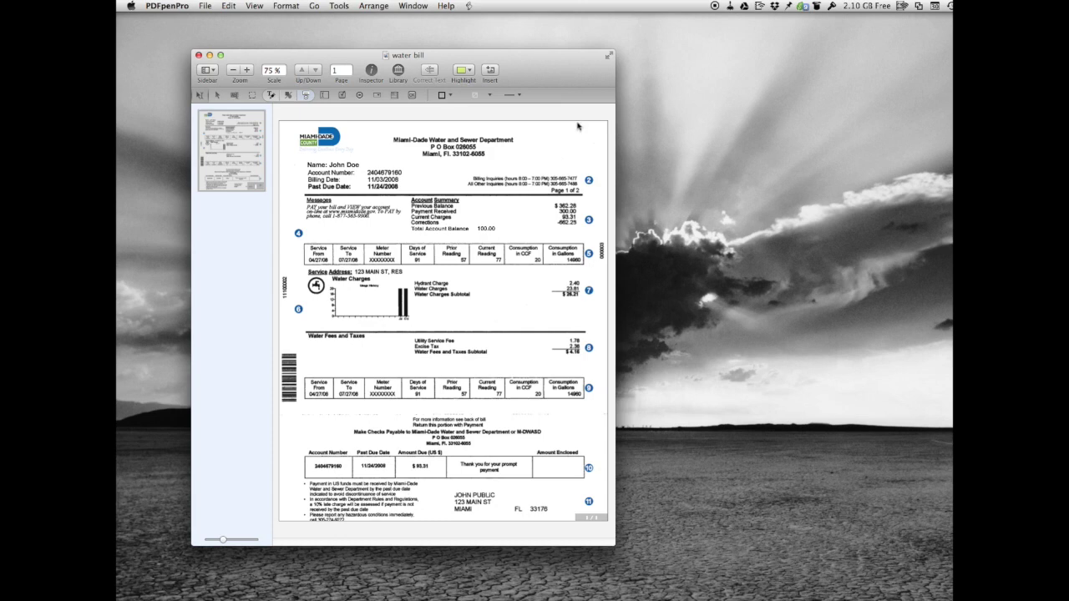
pyautogui.click(204, 8)
# Open 'form' from the Desktop, close the water bill, and enlarge the form's window.
pyautogui.click(204, 32)
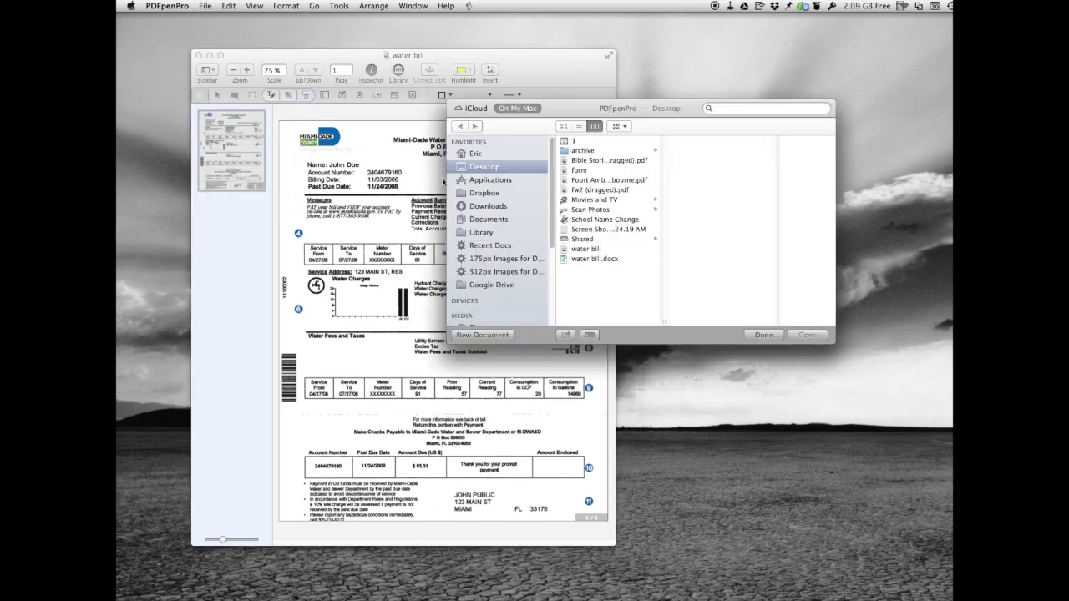
pyautogui.click(593, 171)
pyautogui.click(807, 334)
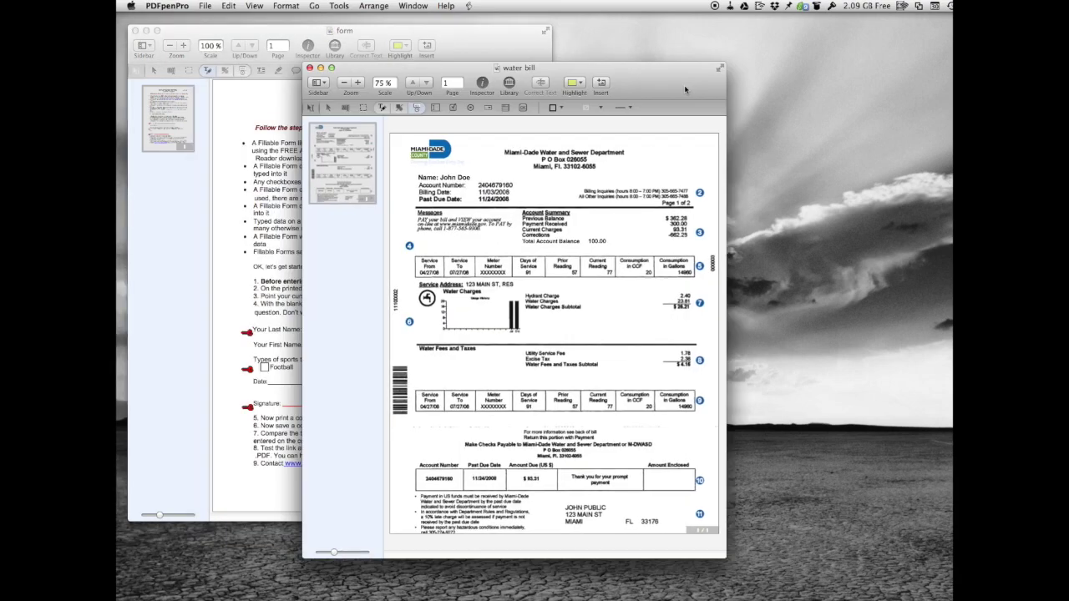
pyautogui.click(309, 68)
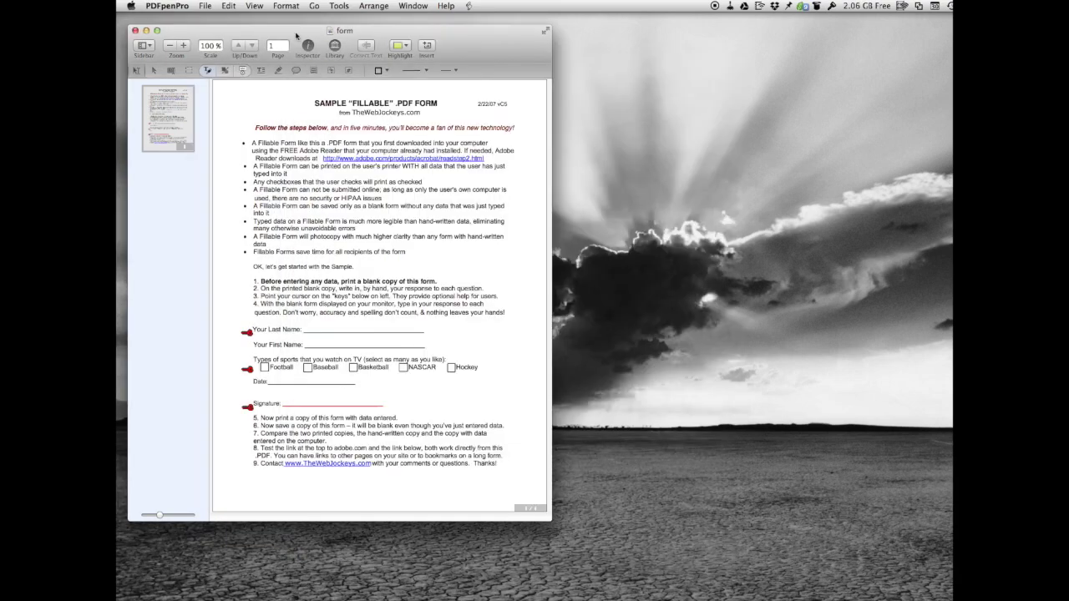
pyautogui.moveTo(550, 518); pyautogui.dragTo(680, 580)
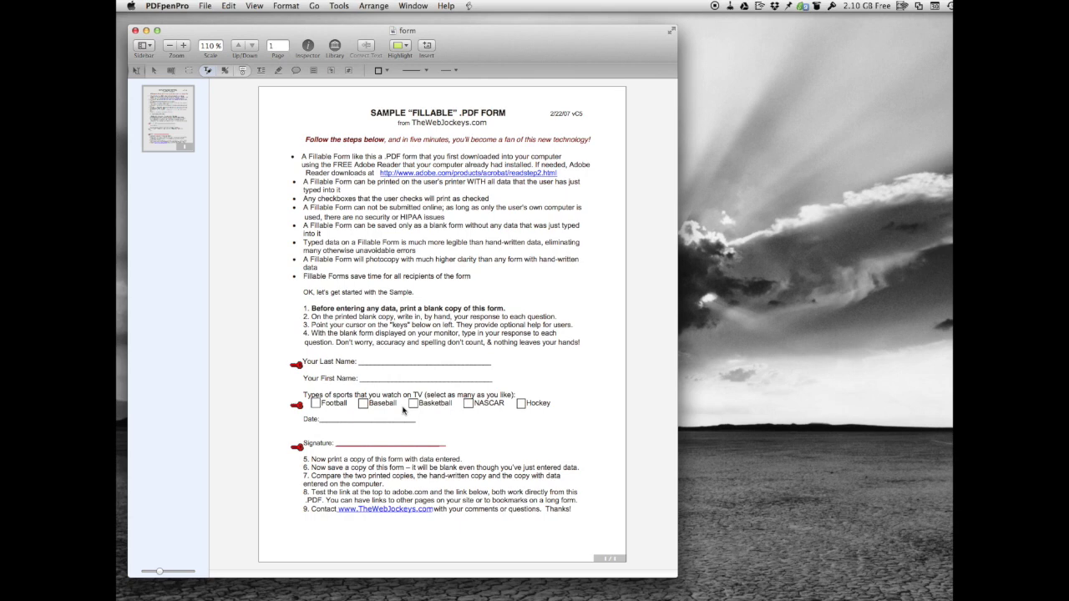
pyautogui.click(228, 7)
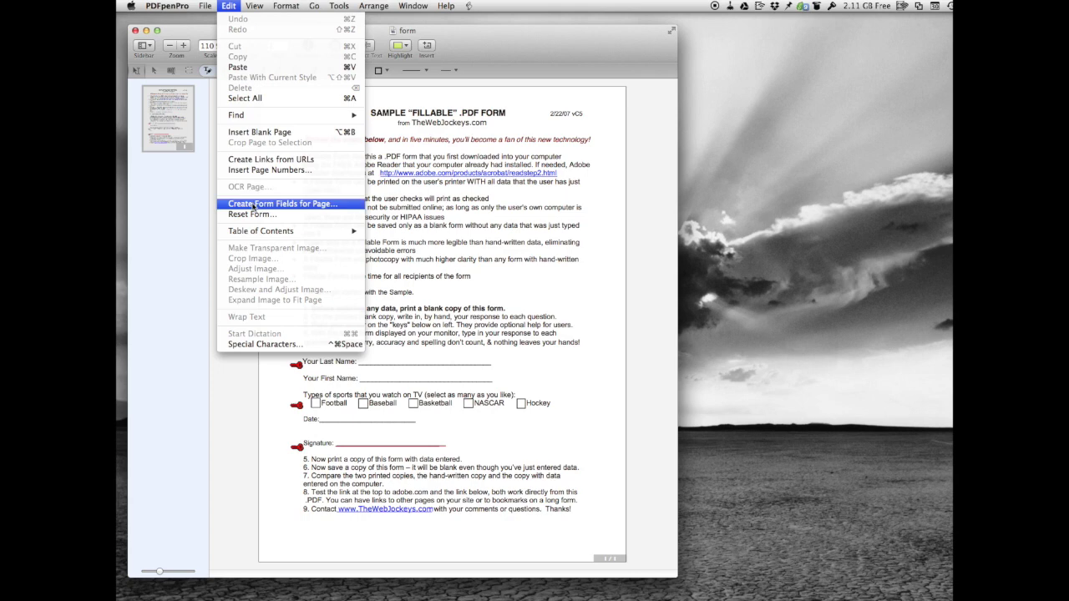
# Run Create Form Fields for Page and confirm with OK to detect the fields.
pyautogui.click(307, 206)
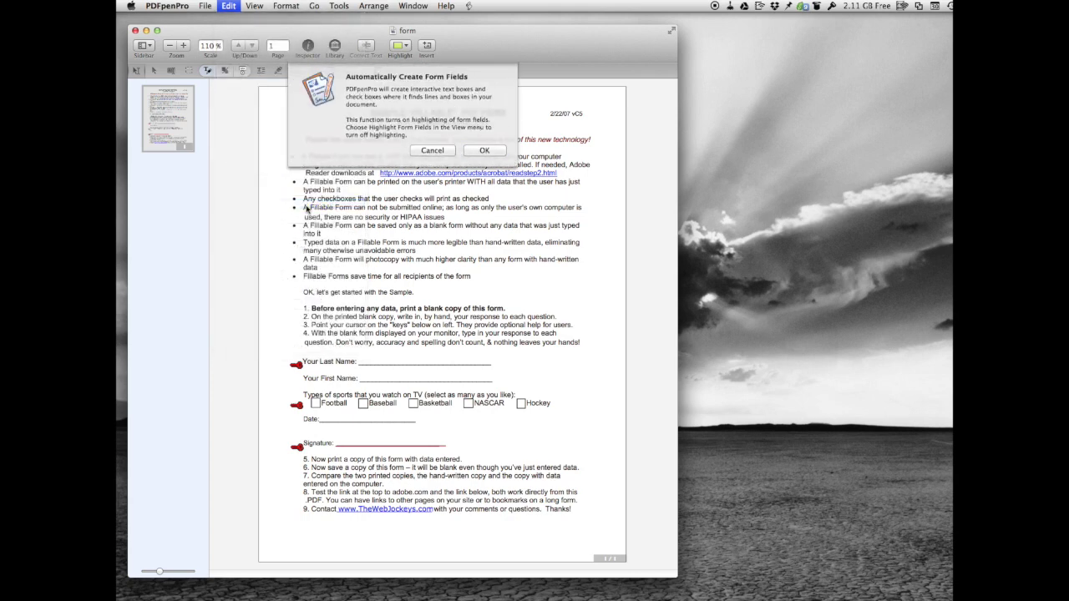
pyautogui.click(499, 156)
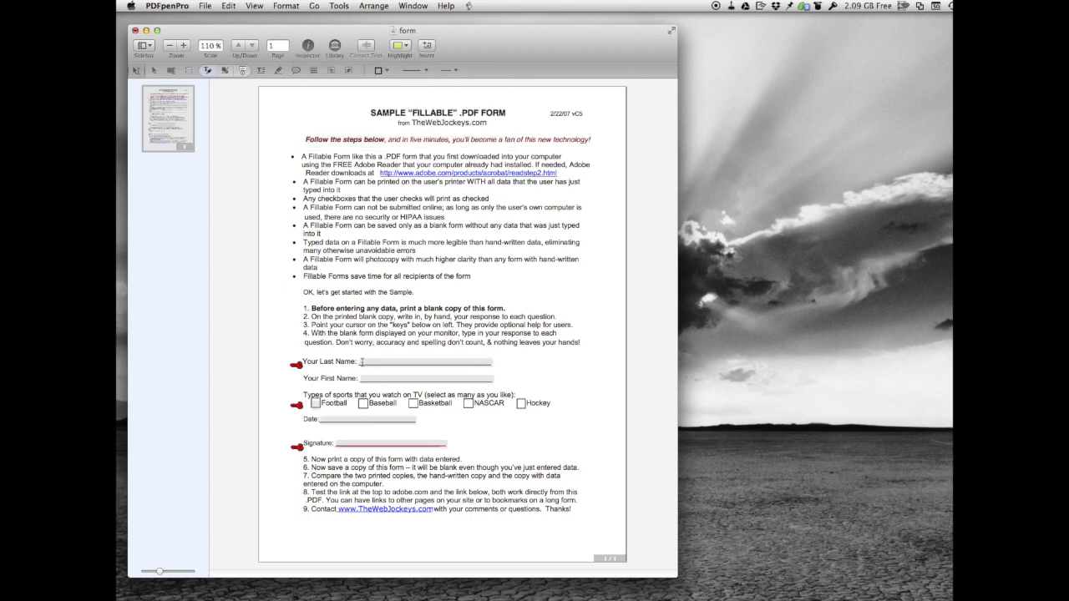
# Enter a surname in Last Name and tick Baseball, Basketball and NASCAR.
pyautogui.click(365, 365)
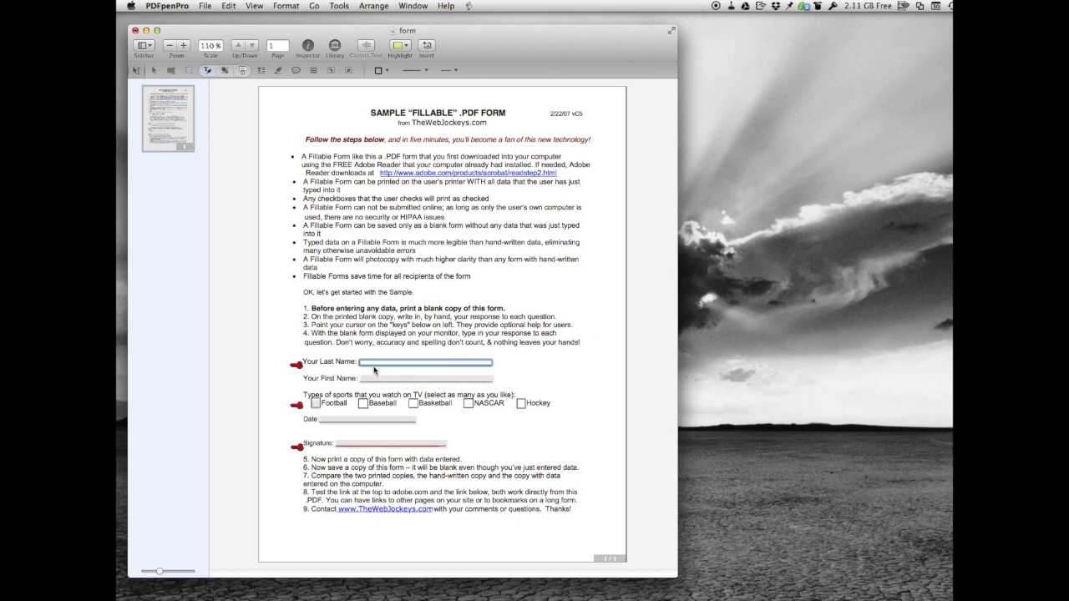
pyautogui.write('Wilson')
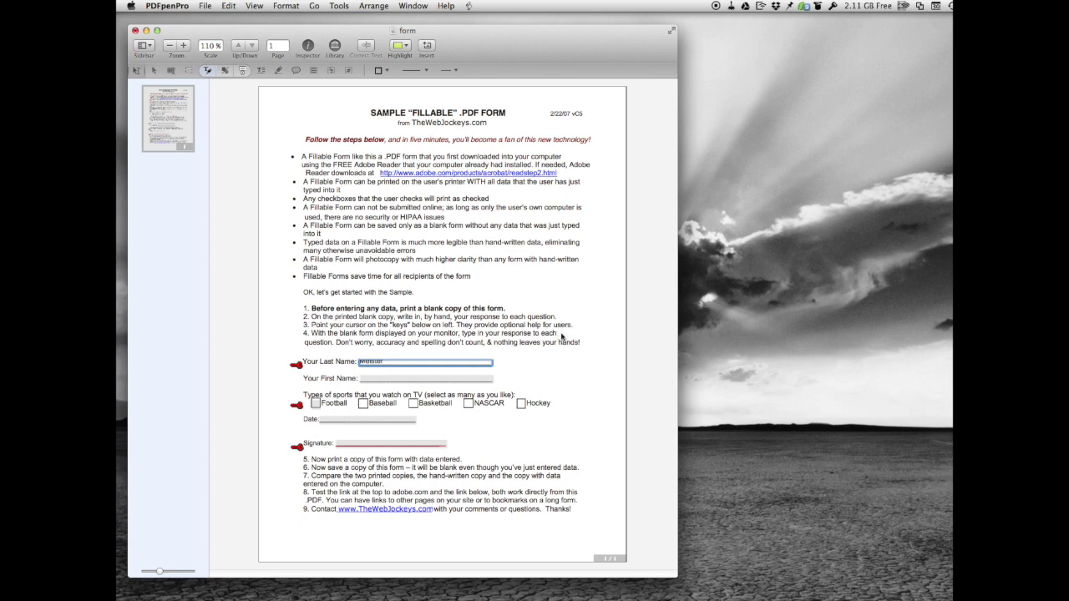
pyautogui.click(393, 373)
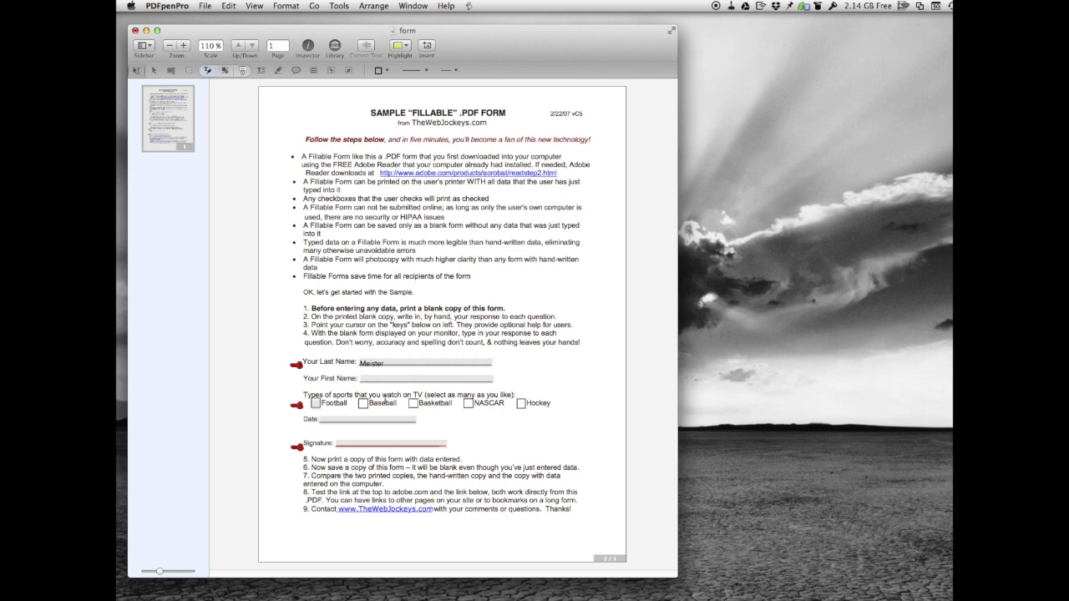
pyautogui.click(363, 404)
pyautogui.click(413, 403)
pyautogui.click(469, 403)
# Draw a new checkbox right of Hockey and label it Soccer.
pyautogui.click(242, 73)
pyautogui.click(280, 72)
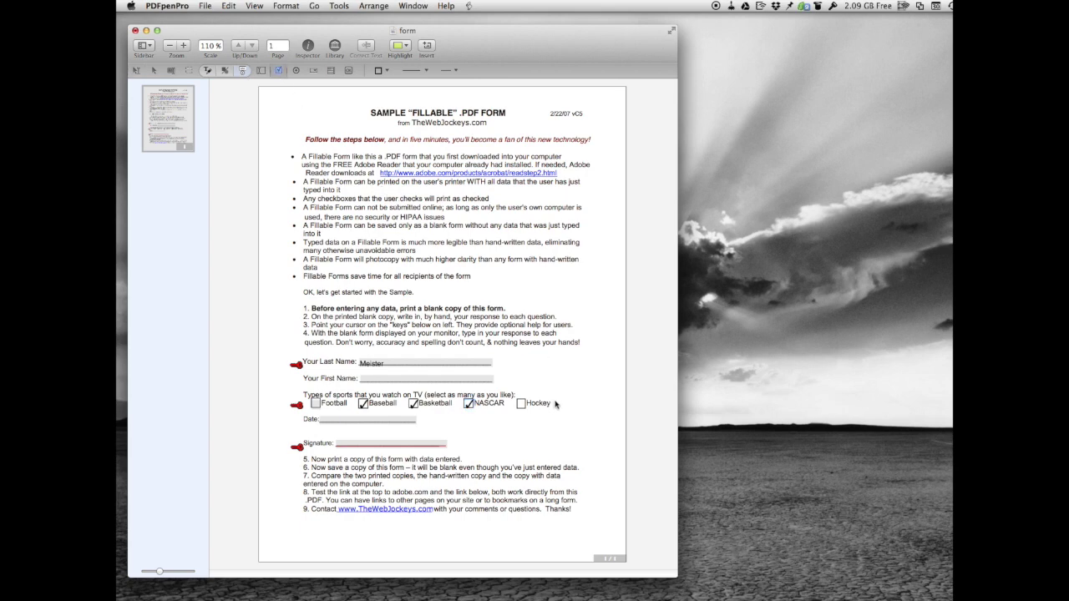
pyautogui.moveTo(556, 398); pyautogui.dragTo(576, 415)
pyautogui.click(138, 74)
pyautogui.doubleClick(581, 404)
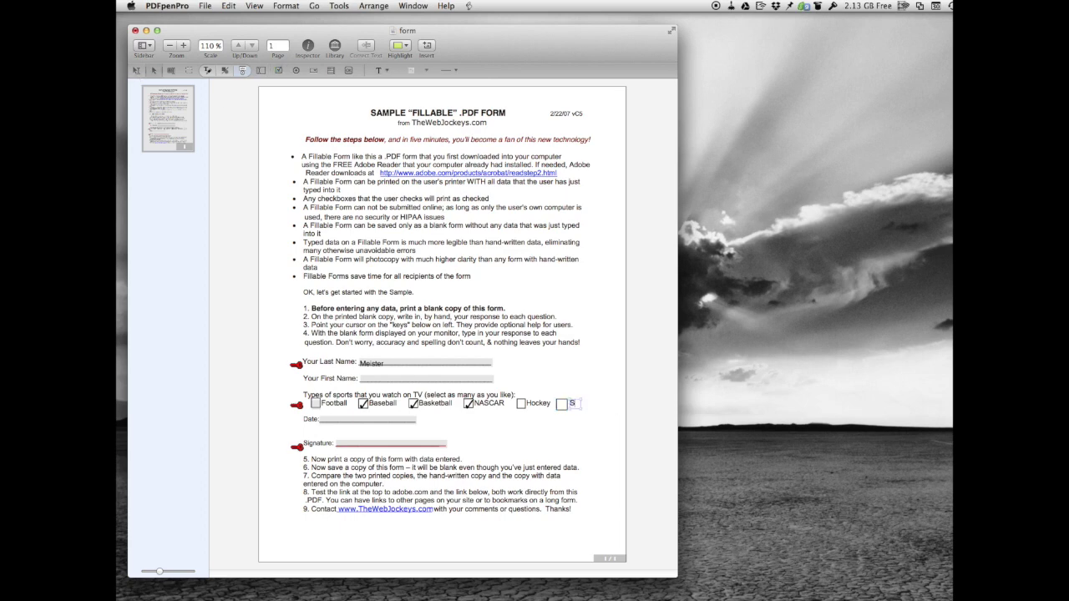
pyautogui.write('occer')
pyautogui.click(589, 421)
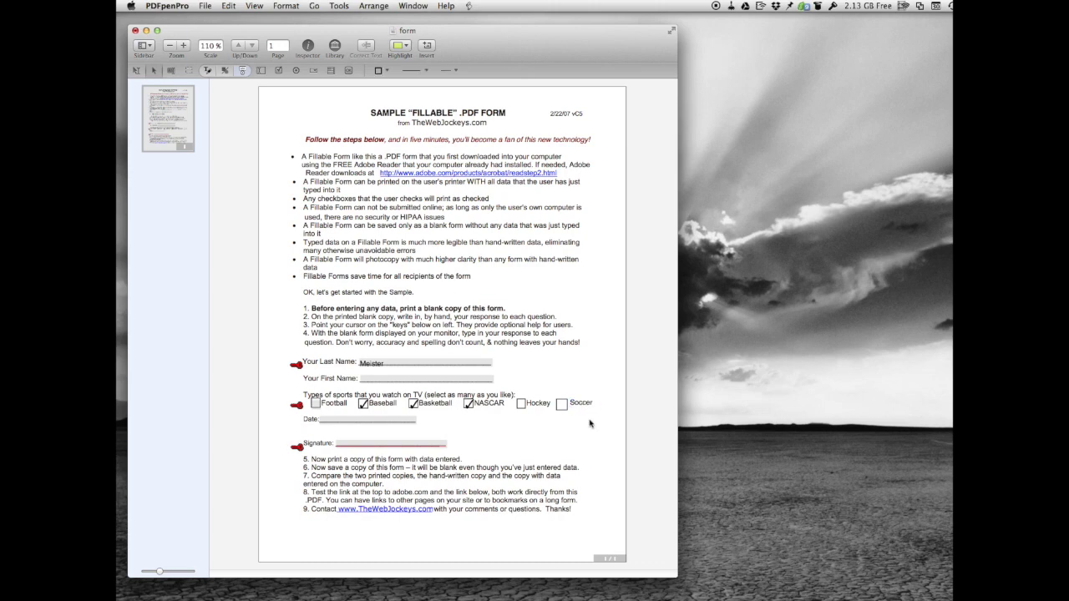
# Test the Soccer box, then untick Soccer, NASCAR, Basketball and Baseball.
pyautogui.click(136, 70)
pyautogui.click(562, 404)
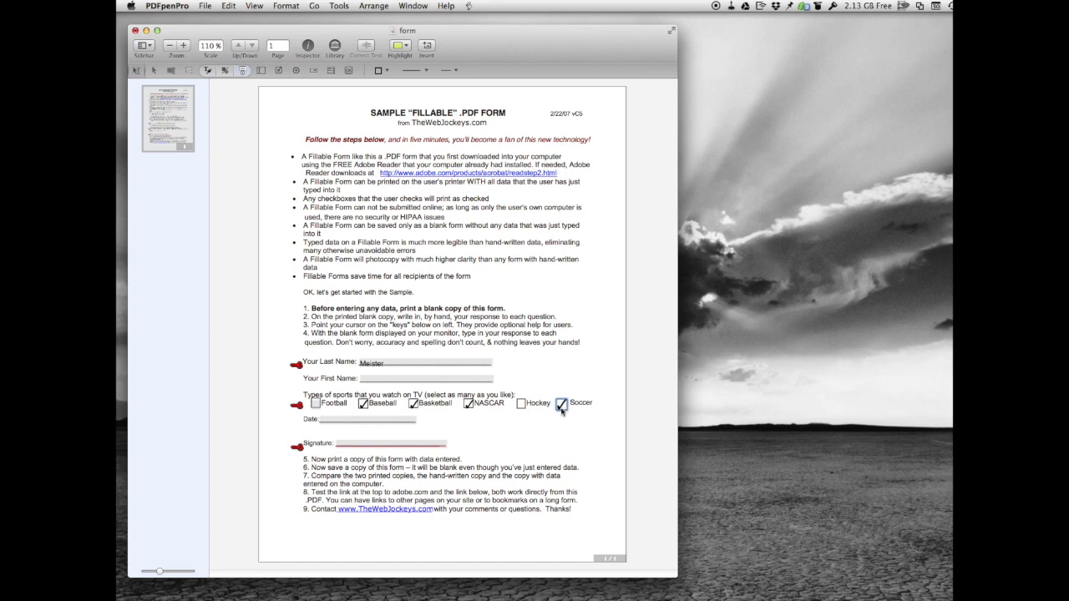
pyautogui.click(562, 406)
pyautogui.click(468, 404)
pyautogui.click(414, 404)
pyautogui.click(363, 405)
pyautogui.click(208, 6)
# Export the form as a Word 2007 DOCX file, form.docx, to the Desktop, opening it in Word.
pyautogui.click(222, 88)
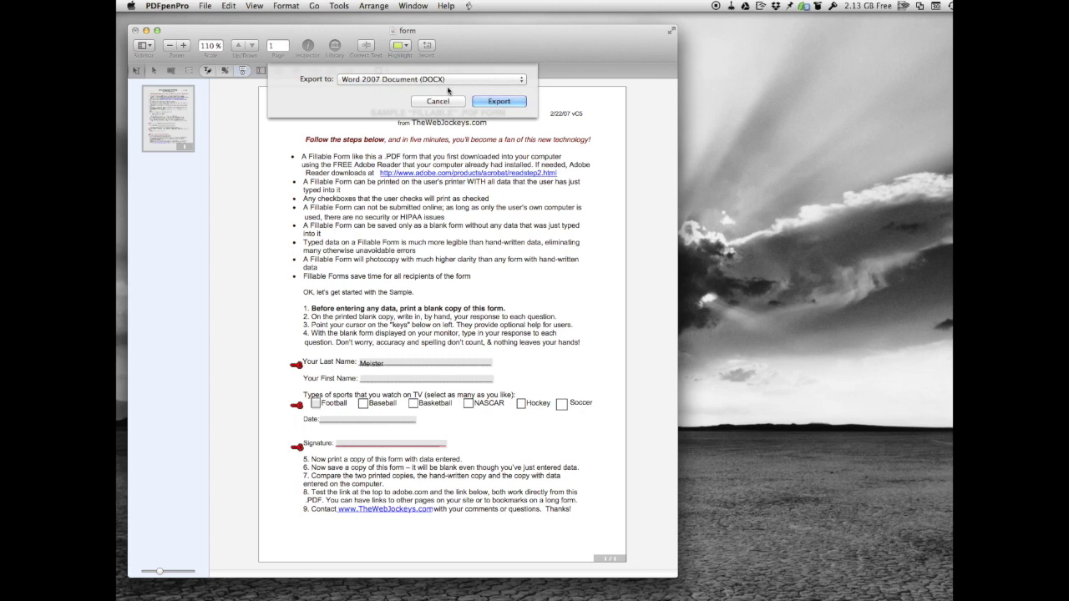
pyautogui.click(491, 102)
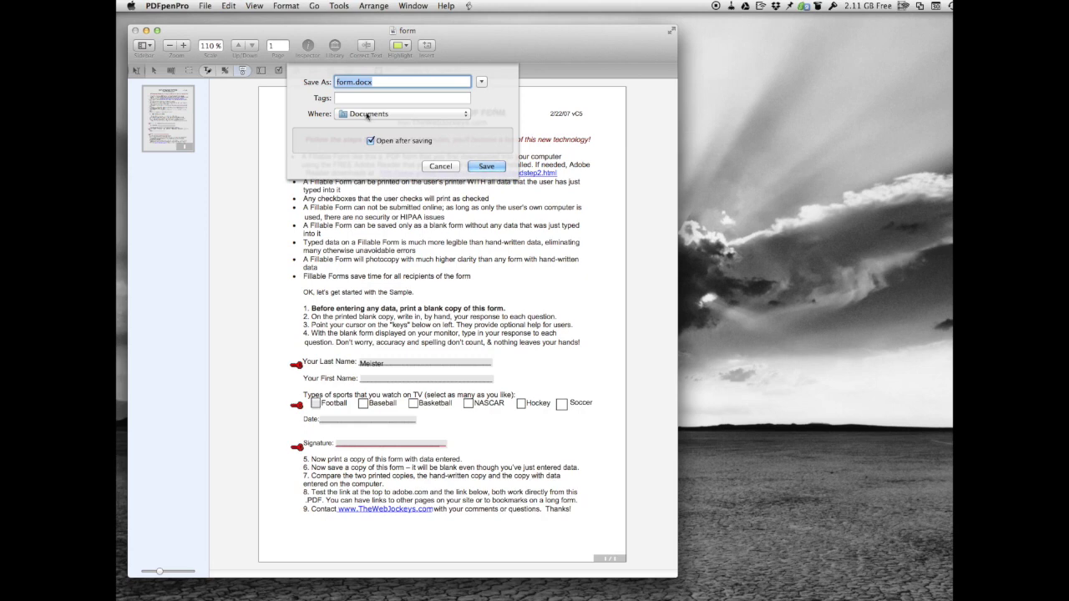
pyautogui.click(376, 115)
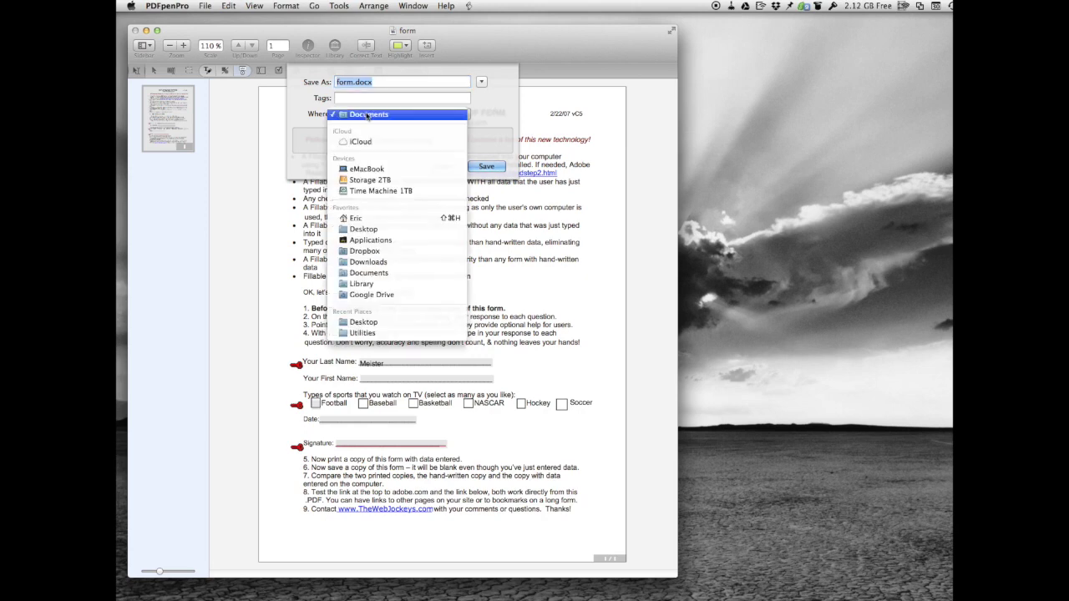
pyautogui.click(372, 229)
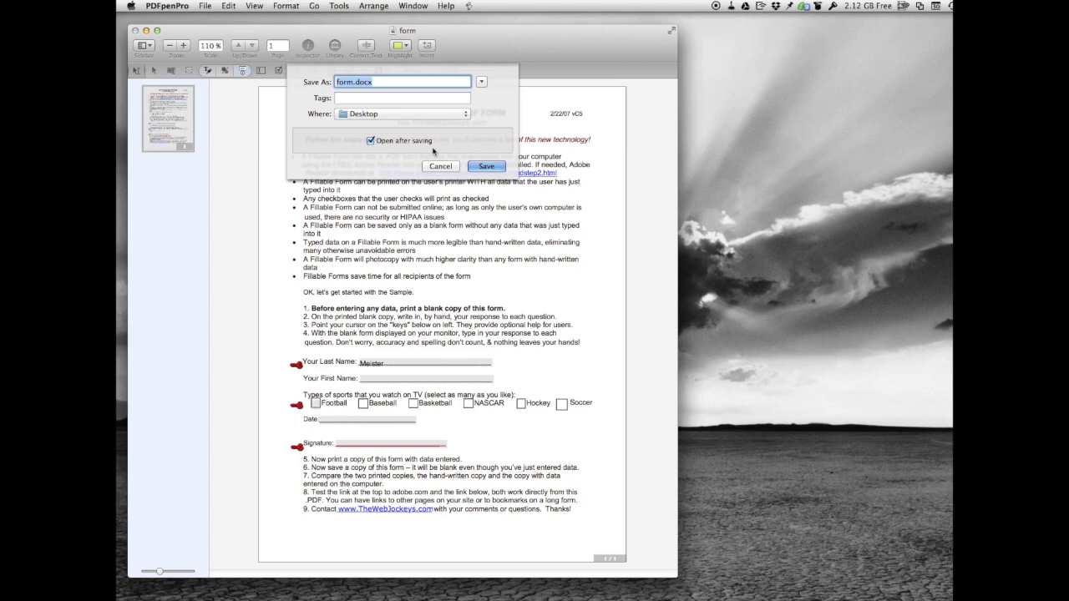
pyautogui.click(481, 167)
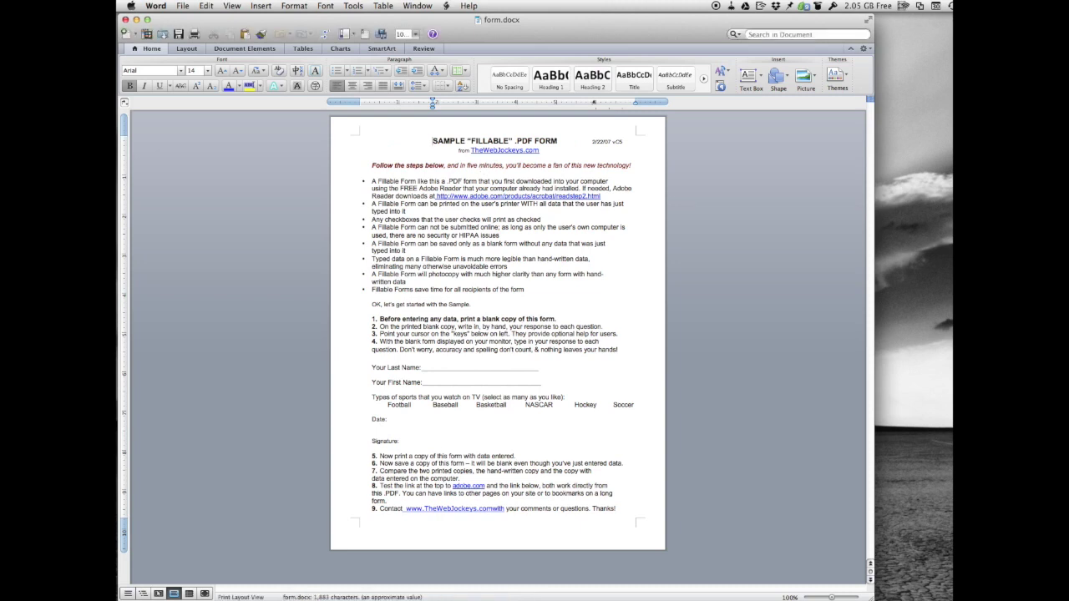
# Replace the word 'five' with 'ten' in the red line of the converted text.
pyautogui.click(476, 181)
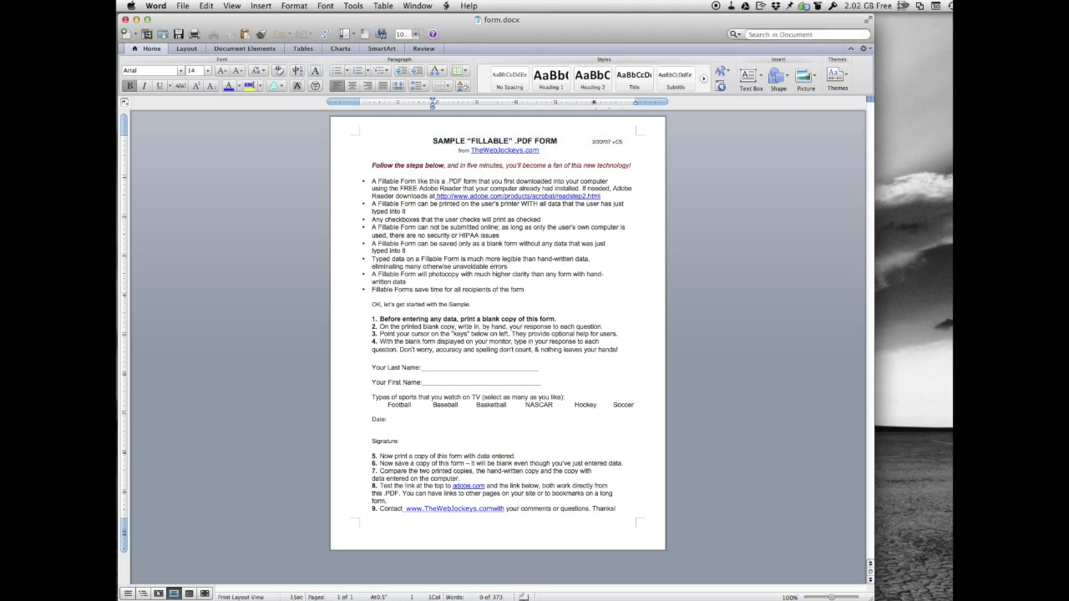
pyautogui.doubleClick(472, 165)
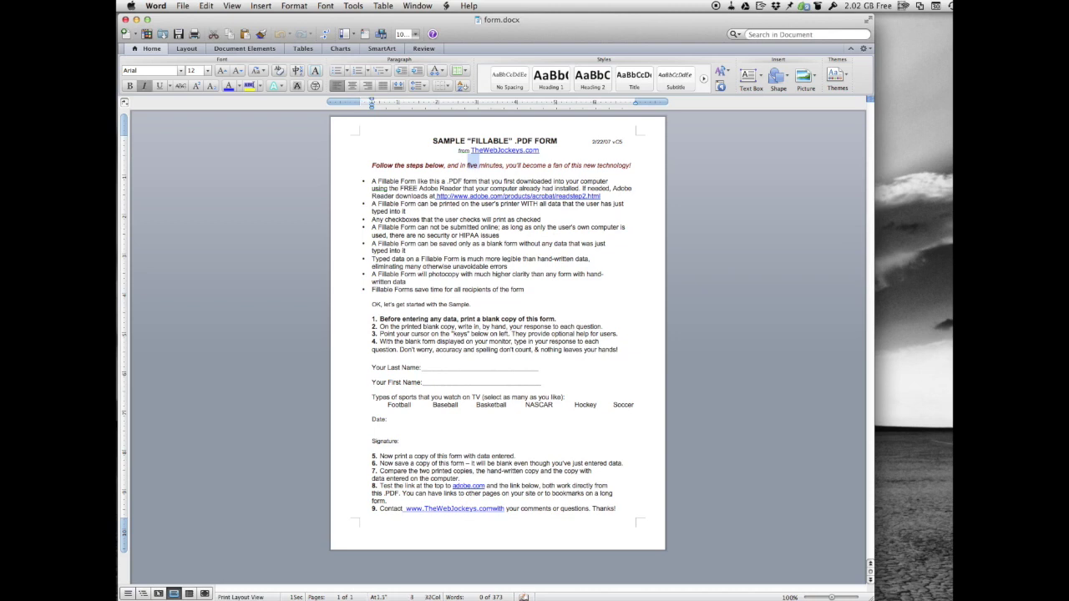
pyautogui.write('ten')
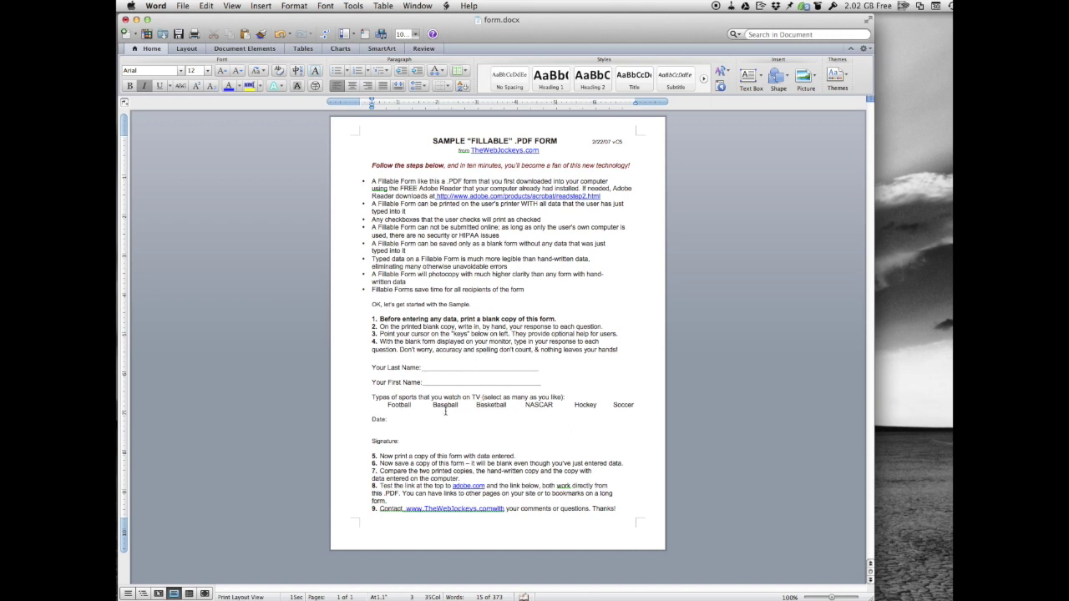
# Select the text after the Date label, then close form.docx without saving.
pyautogui.click(398, 415)
pyautogui.moveTo(525, 406); pyautogui.dragTo(575, 412)
pyautogui.click(126, 19)
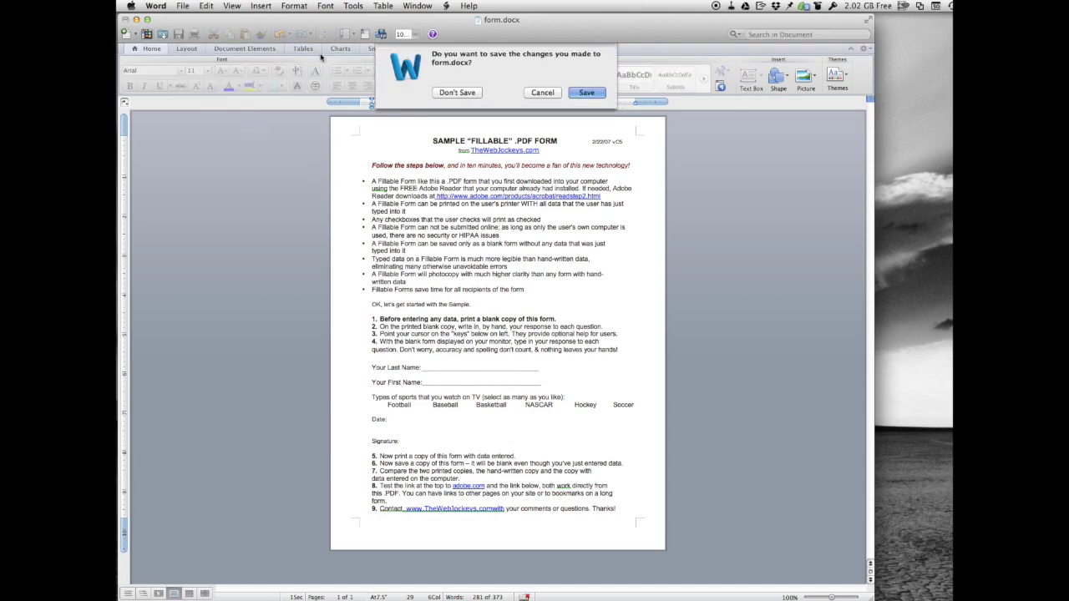
pyautogui.click(458, 92)
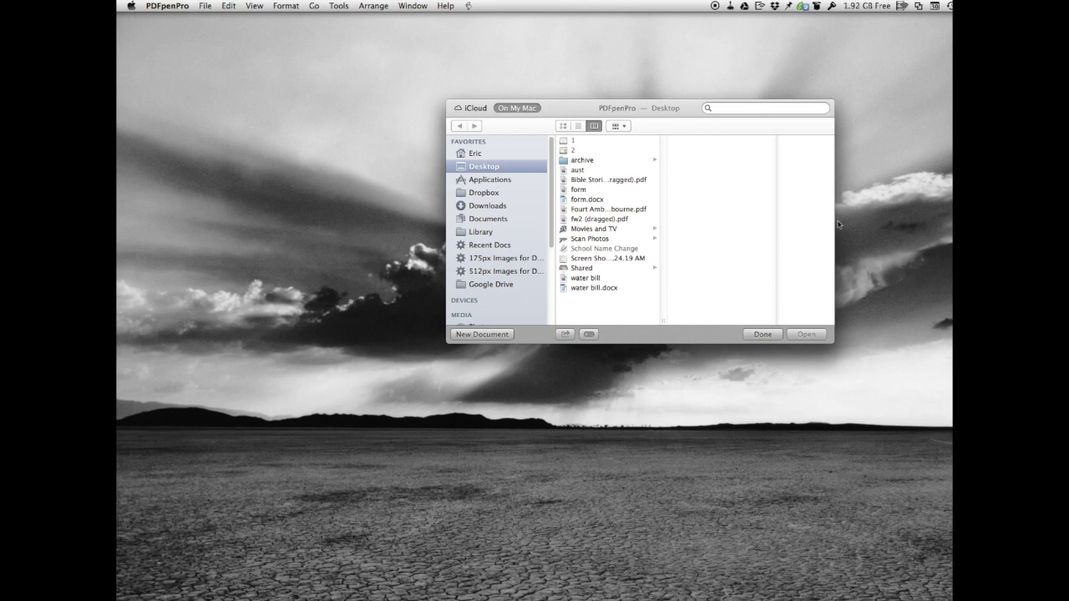
# Open Bible Stories English (dragged).pdf from the file dialog.
pyautogui.moveTo(640, 108); pyautogui.dragTo(505, 124)
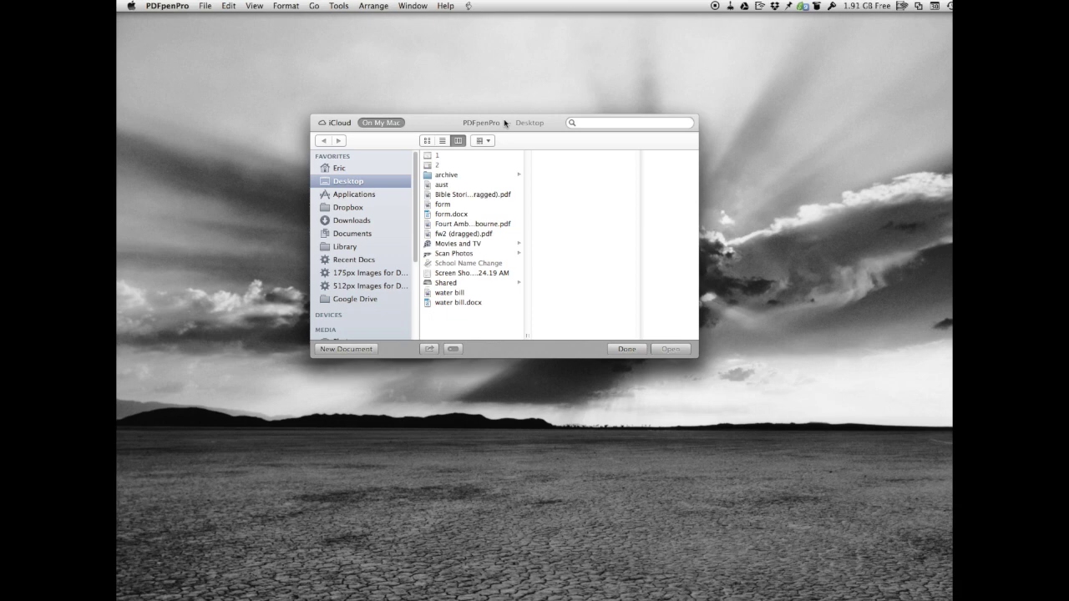
pyautogui.click(488, 194)
pyautogui.click(664, 351)
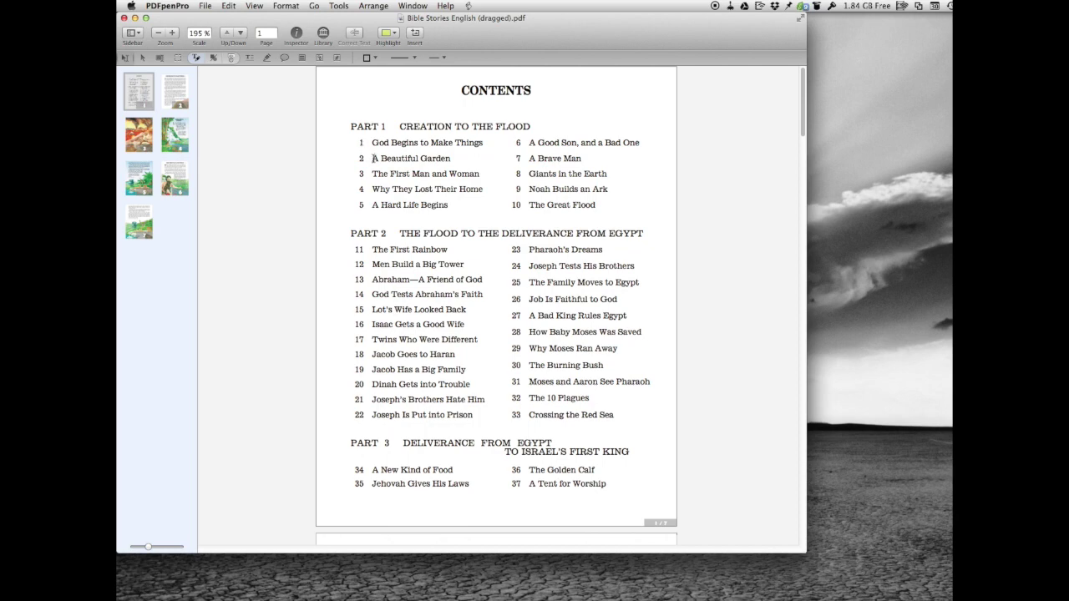
# Compare the Contents page against story pages 2, 4 and 6.
pyautogui.click(415, 145)
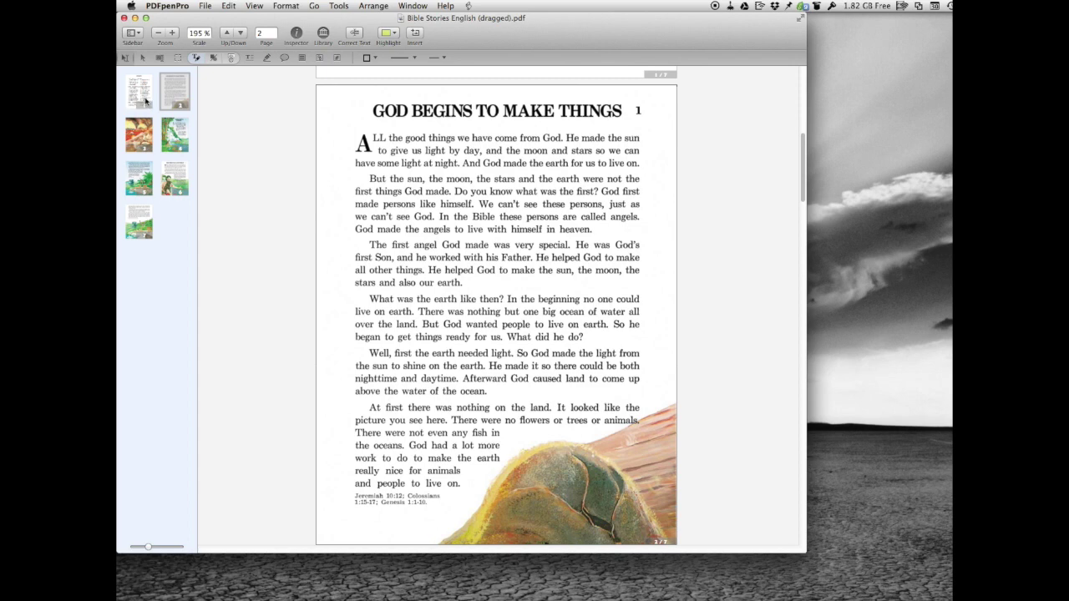
pyautogui.click(147, 101)
pyautogui.click(397, 159)
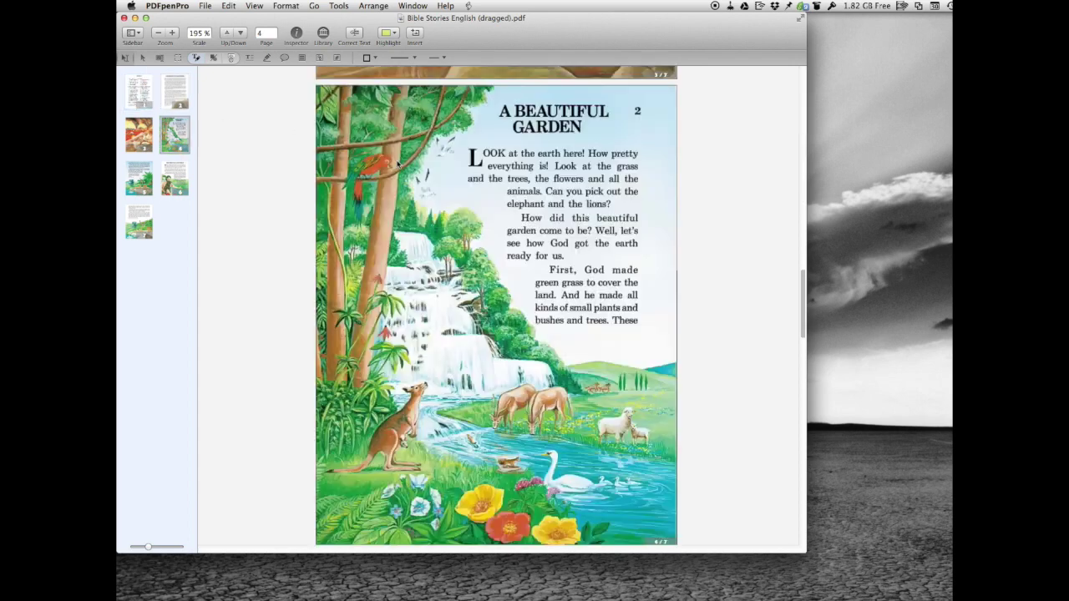
pyautogui.click(144, 99)
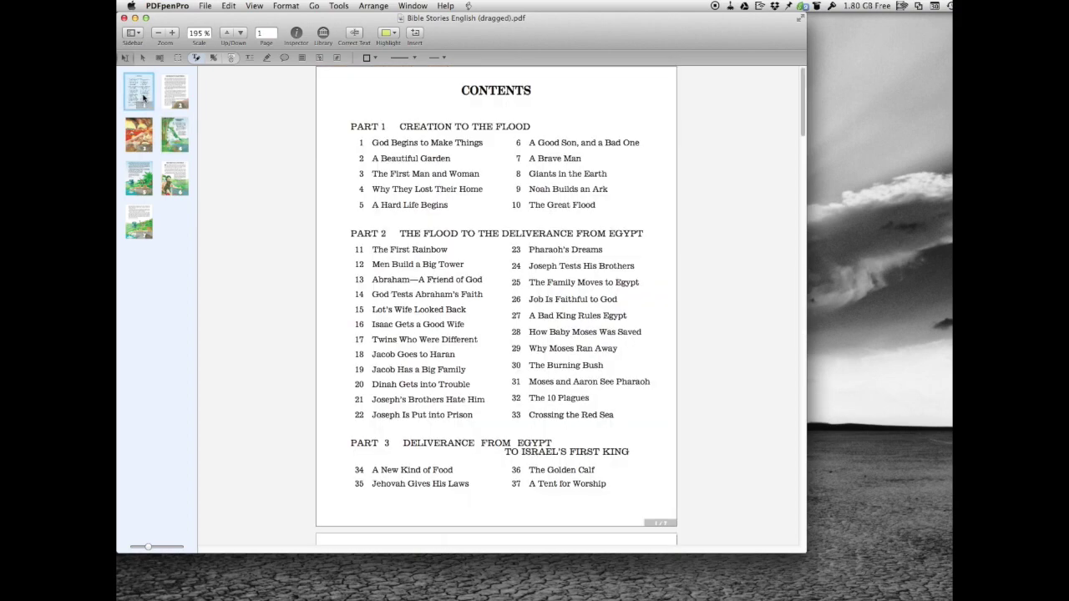
pyautogui.click(183, 180)
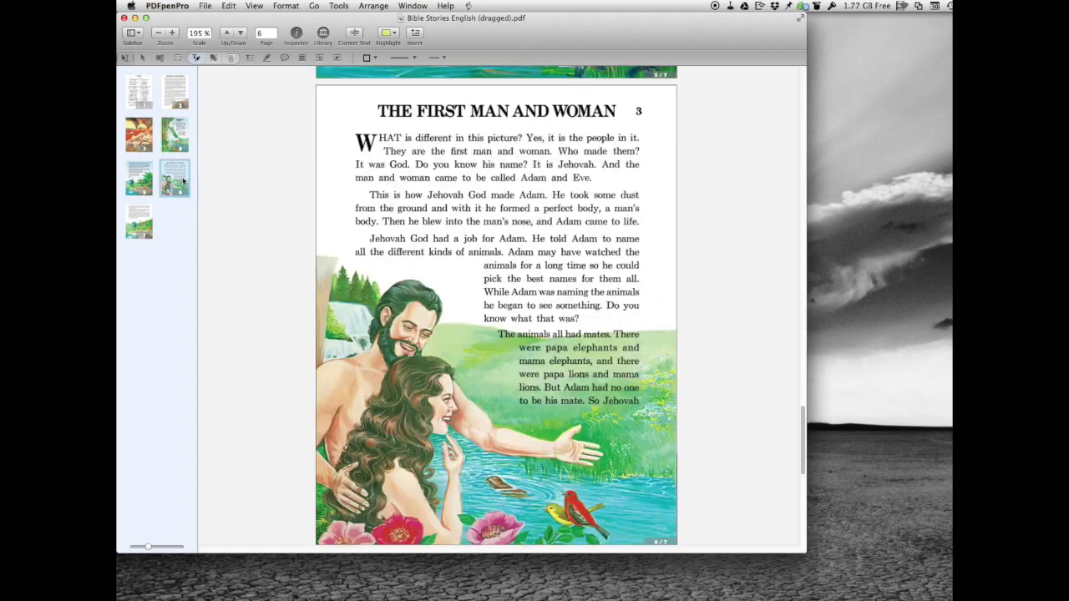
pyautogui.click(136, 98)
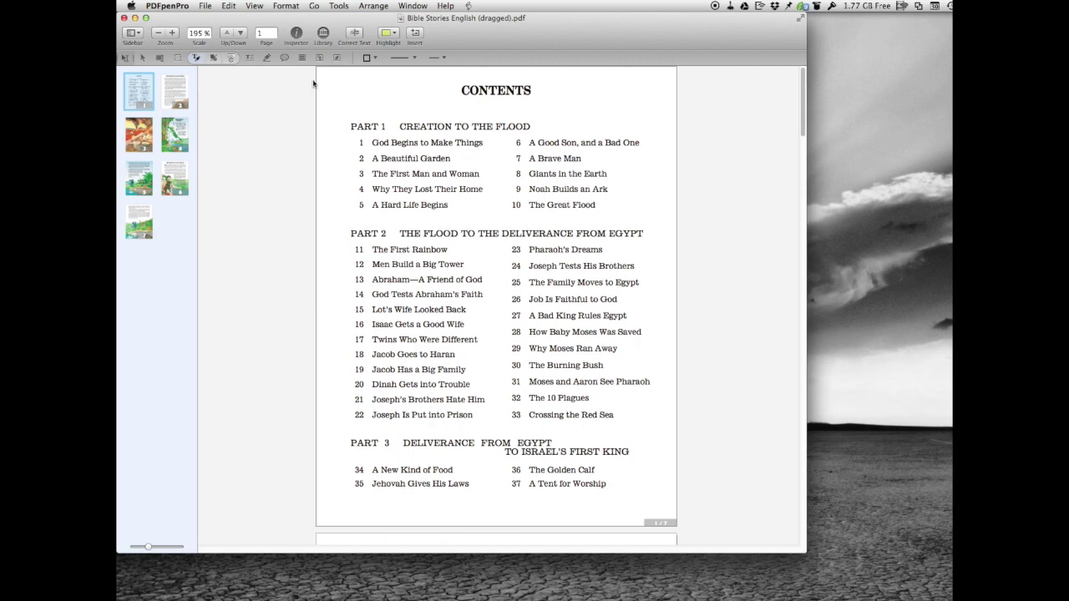
pyautogui.click(344, 6)
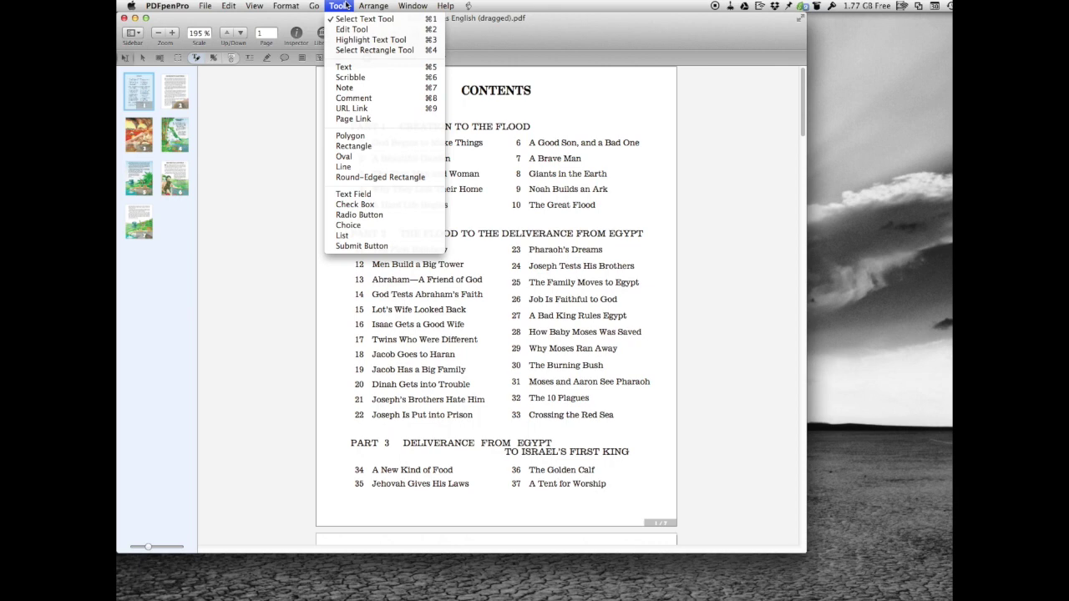
# Draw a page link over 'The First Man and Woman' that targets page 6.
pyautogui.click(304, 134)
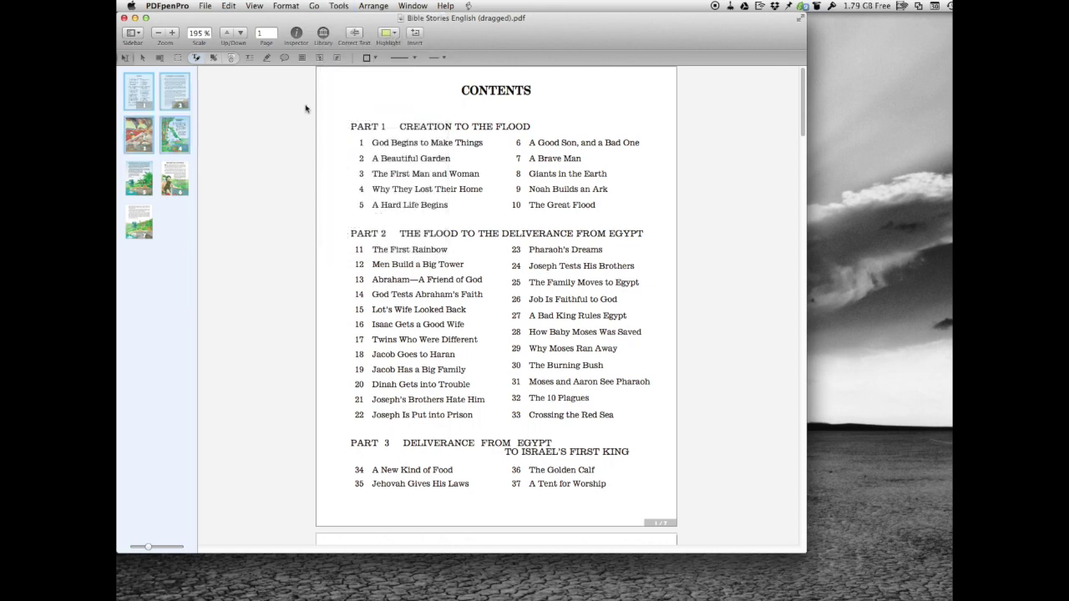
pyautogui.click(339, 58)
pyautogui.click(358, 171)
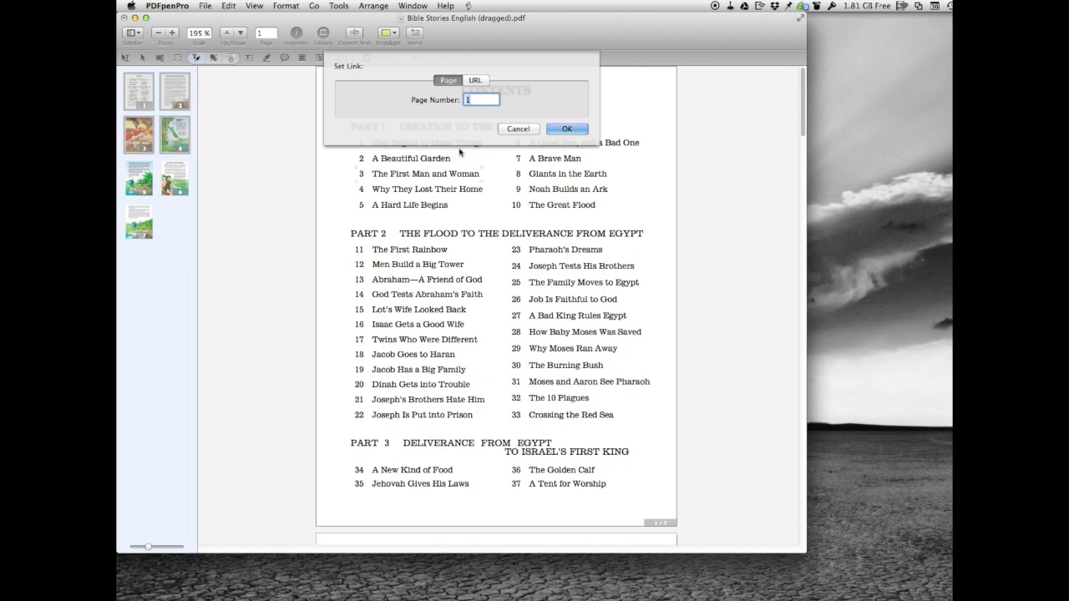
pyautogui.write('6')
pyautogui.click(566, 130)
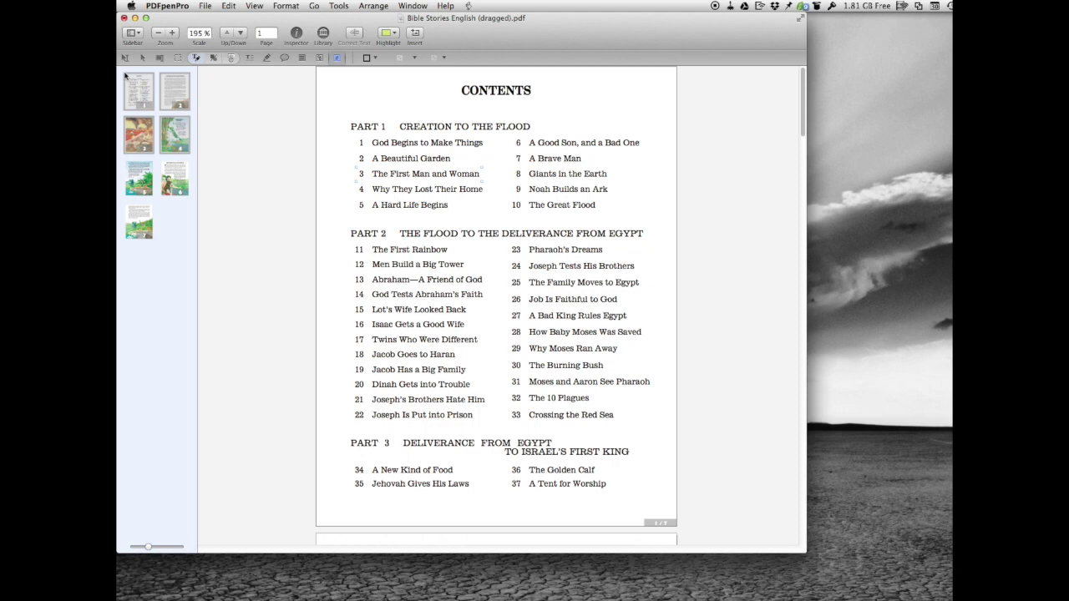
# Test the new link in Select mode and return to the Contents page.
pyautogui.click(126, 58)
pyautogui.click(407, 177)
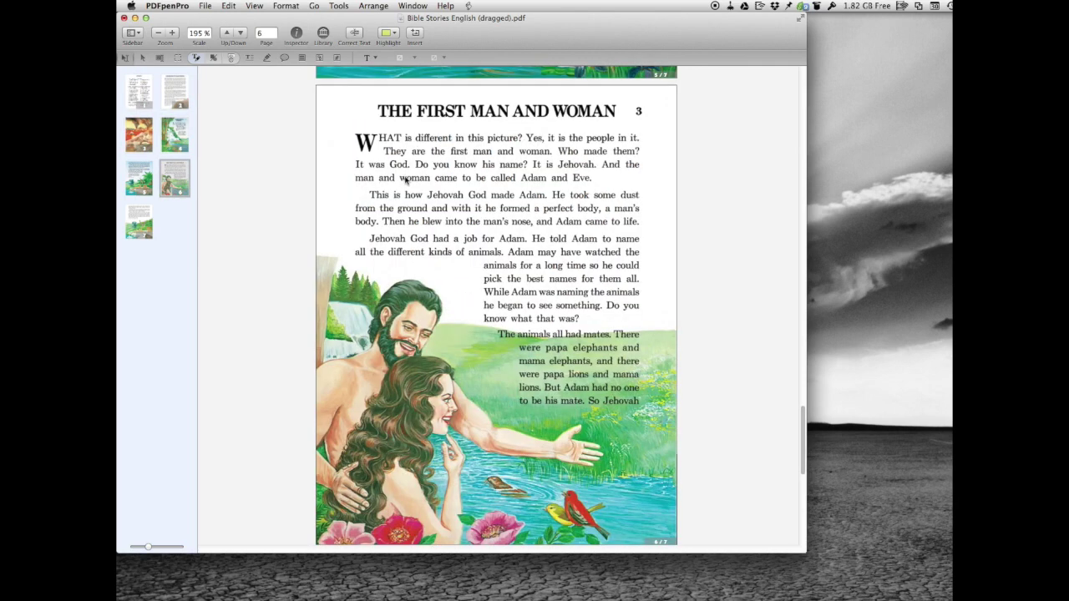
pyautogui.click(130, 90)
# Follow the A Beautiful Garden and God Begins to Make Things links from Contents.
pyautogui.click(393, 159)
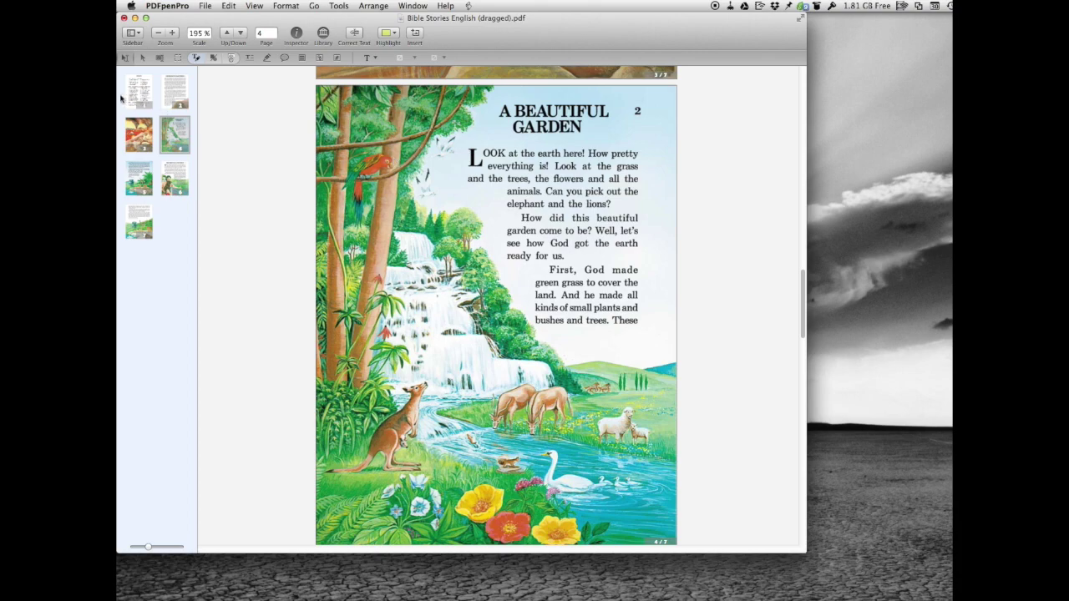
pyautogui.click(146, 99)
pyautogui.click(434, 143)
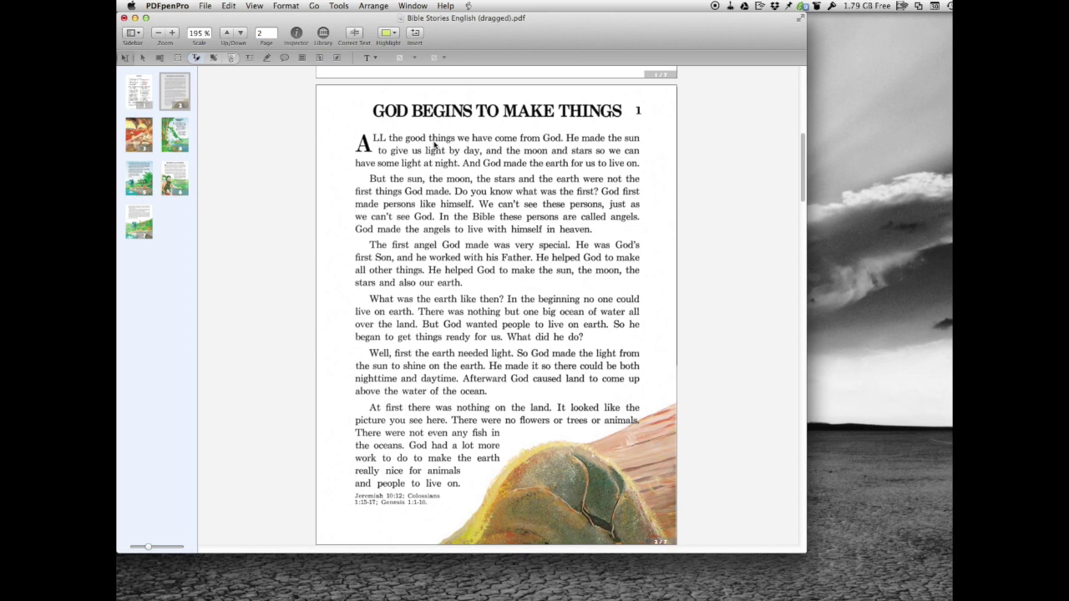
# Save the Bible Stories PDF and close its window.
pyautogui.click(205, 6)
pyautogui.click(212, 72)
pyautogui.click(124, 18)
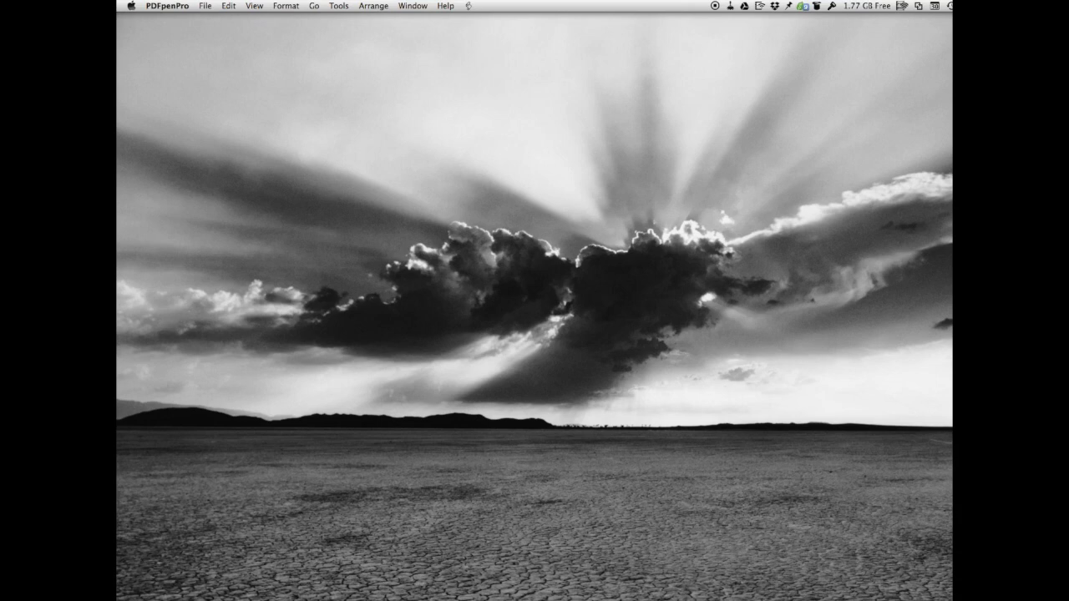
# Open the aust brochure with PDFpenPro.
pyautogui.moveTo(951, 366)
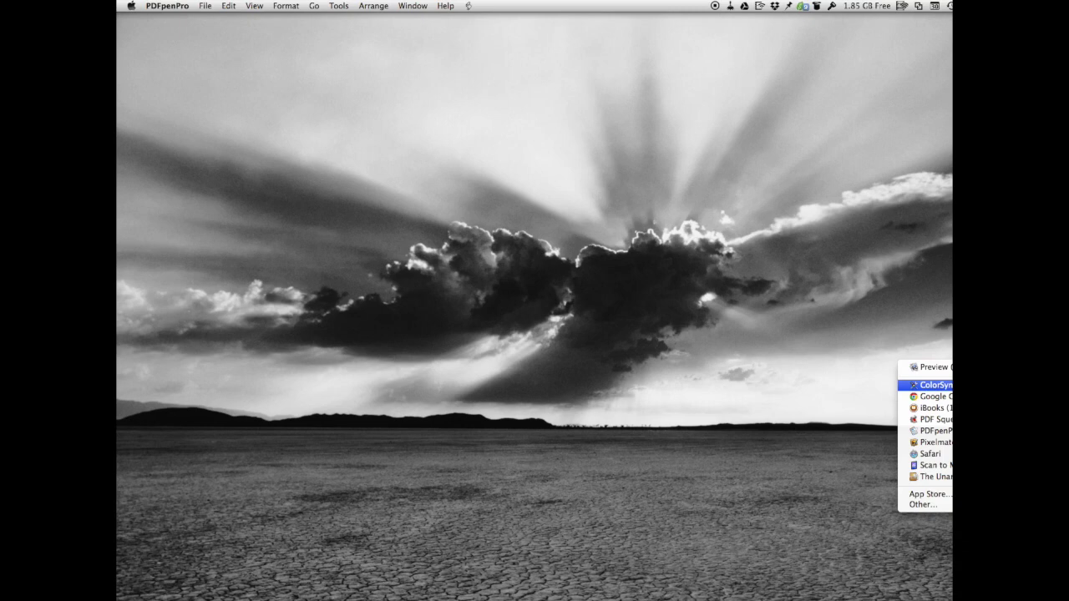
pyautogui.click(935, 430)
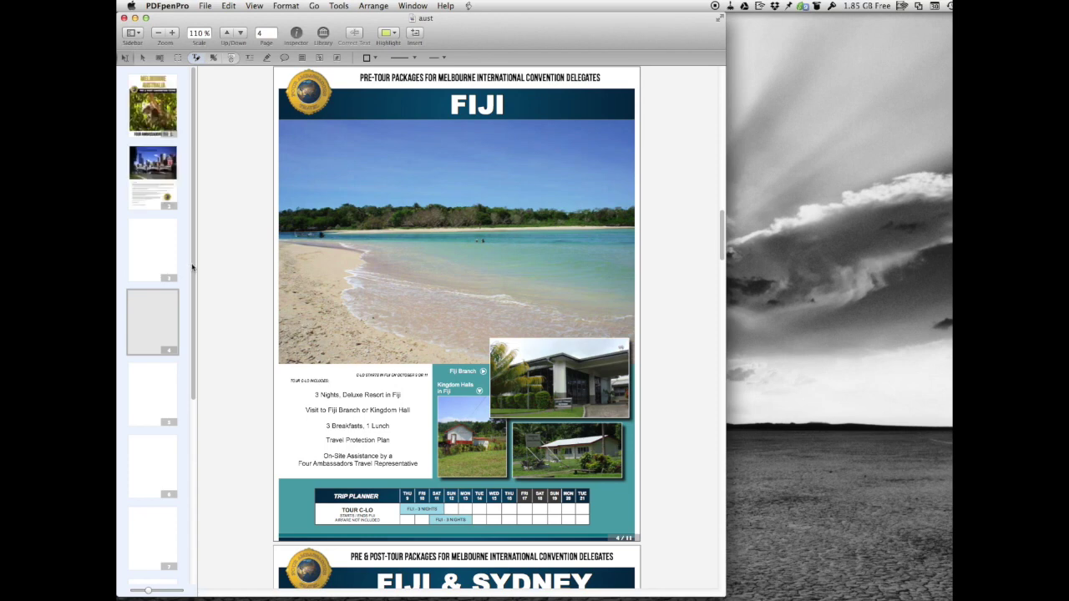
pyautogui.scroll(-2, 195, 382)
pyautogui.scroll(3, 196, 380)
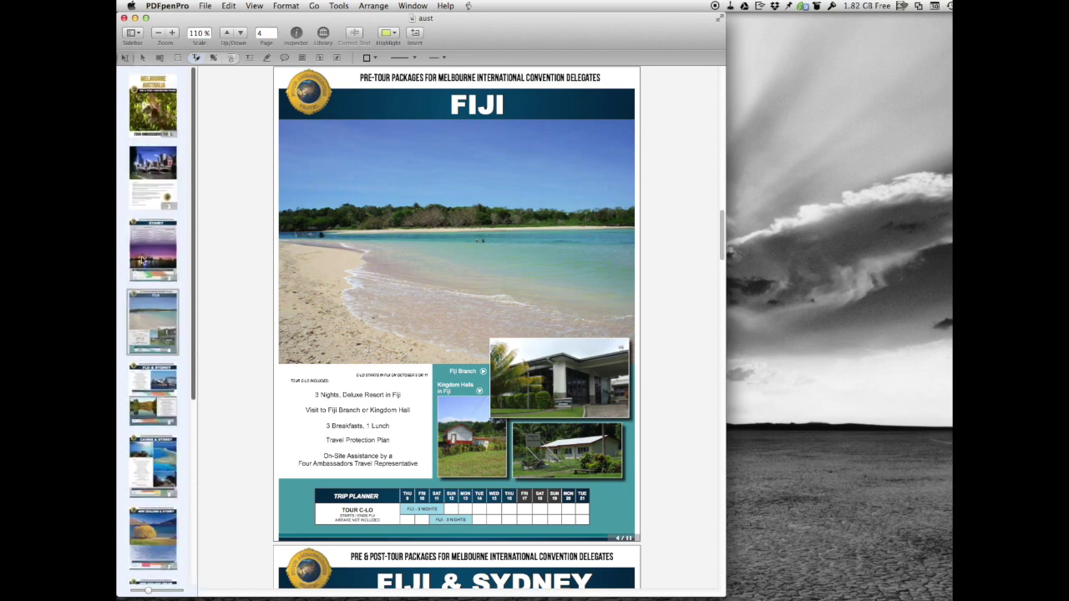
# Review the SYDNEY, FIJI and FIJI & SYDNEY pages and show the table of contents sidebar.
pyautogui.click(141, 261)
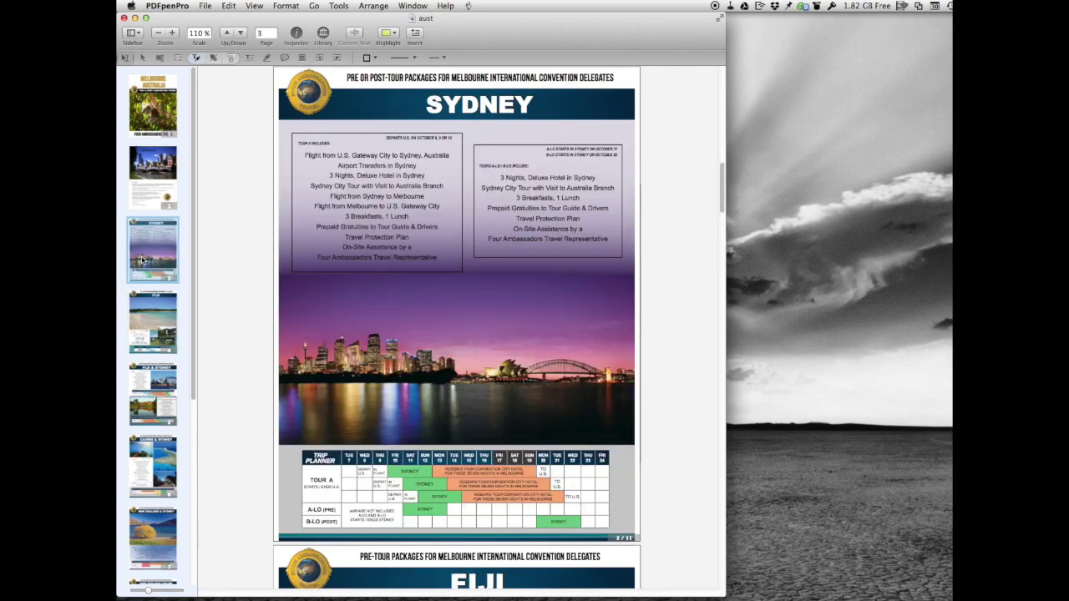
pyautogui.click(154, 325)
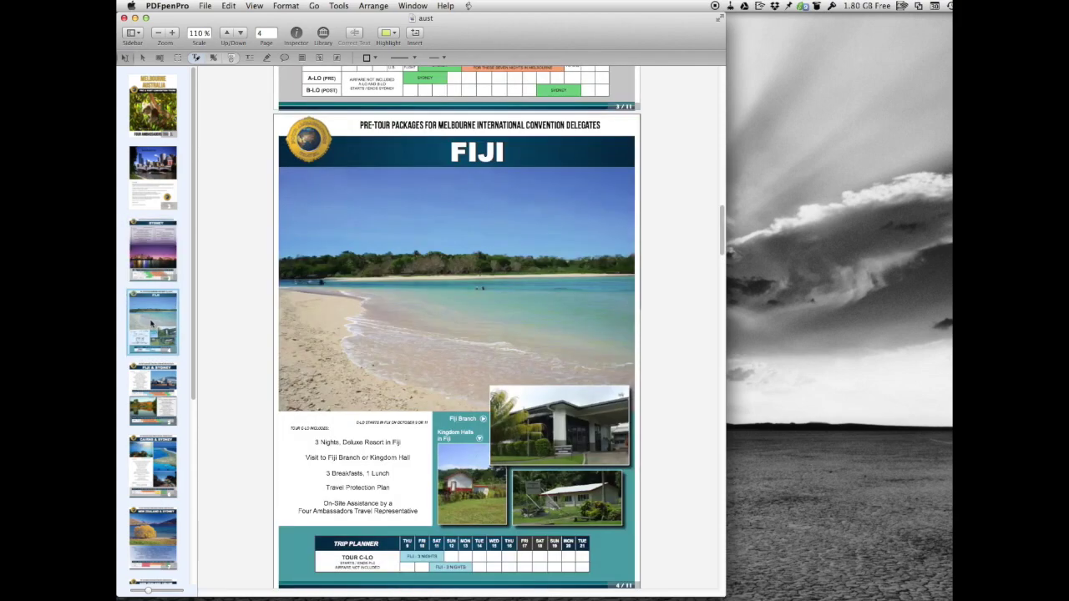
pyautogui.click(153, 392)
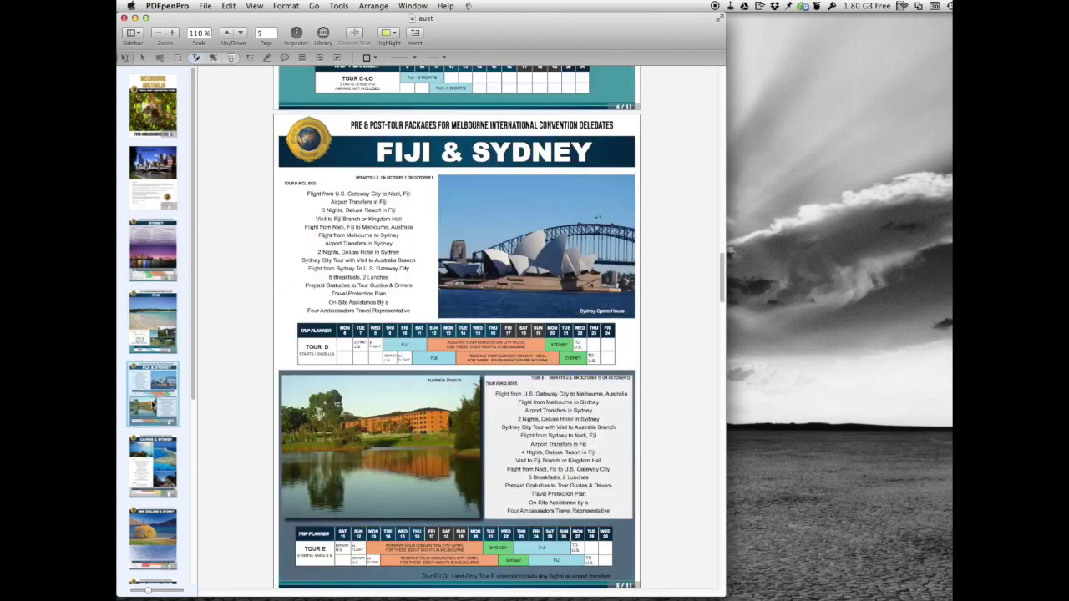
pyautogui.click(133, 34)
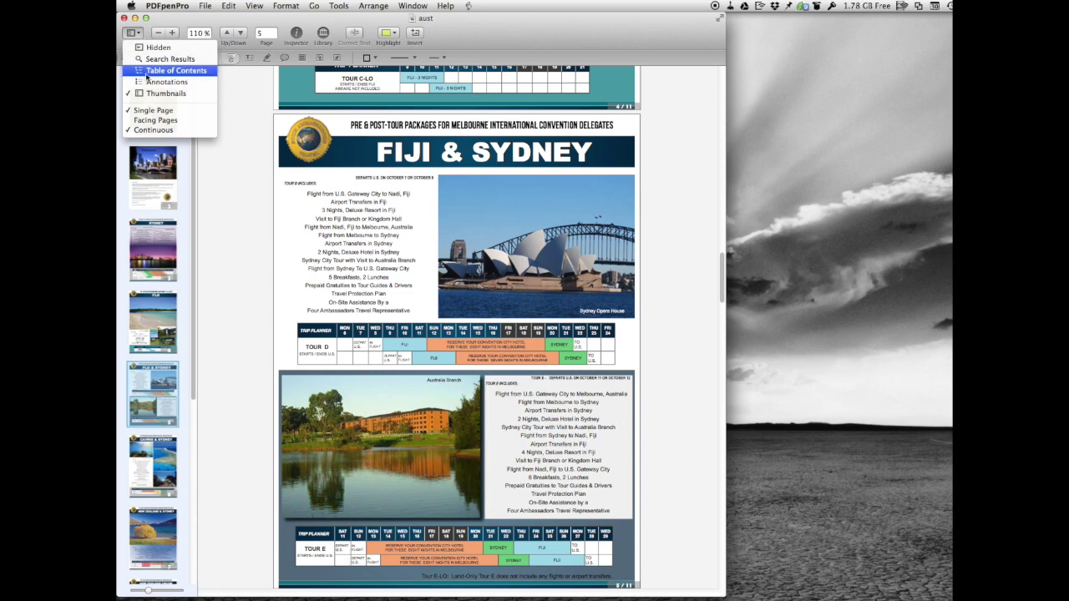
pyautogui.click(146, 72)
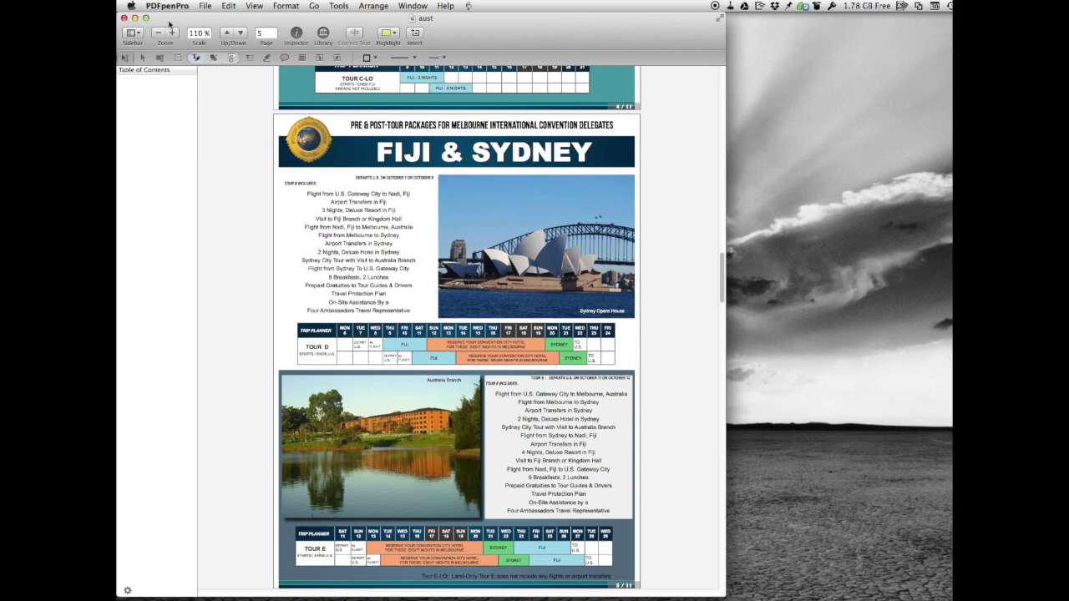
# Select the SYDNEY title text and add it as a table of contents entry.
pyautogui.moveTo(171, 23); pyautogui.dragTo(194, 23)
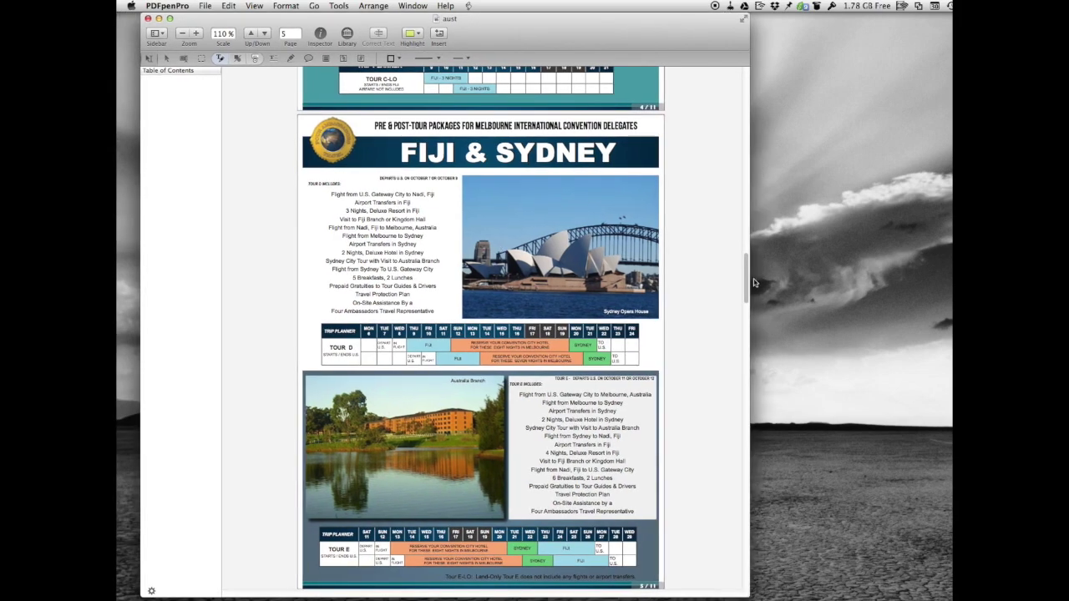
pyautogui.moveTo(746, 282); pyautogui.dragTo(754, 184)
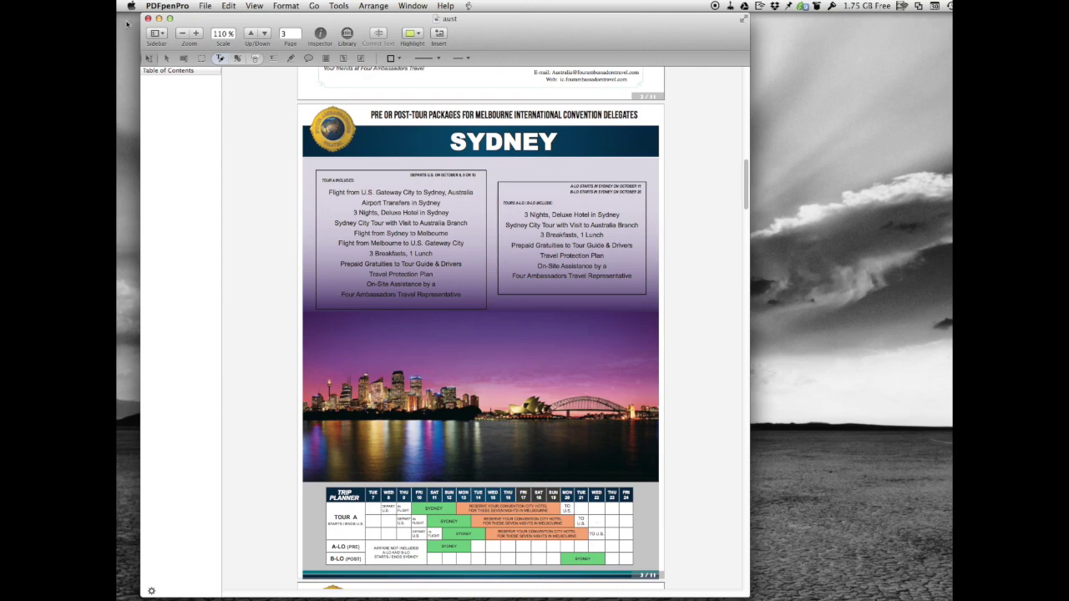
pyautogui.moveTo(452, 143); pyautogui.dragTo(558, 150)
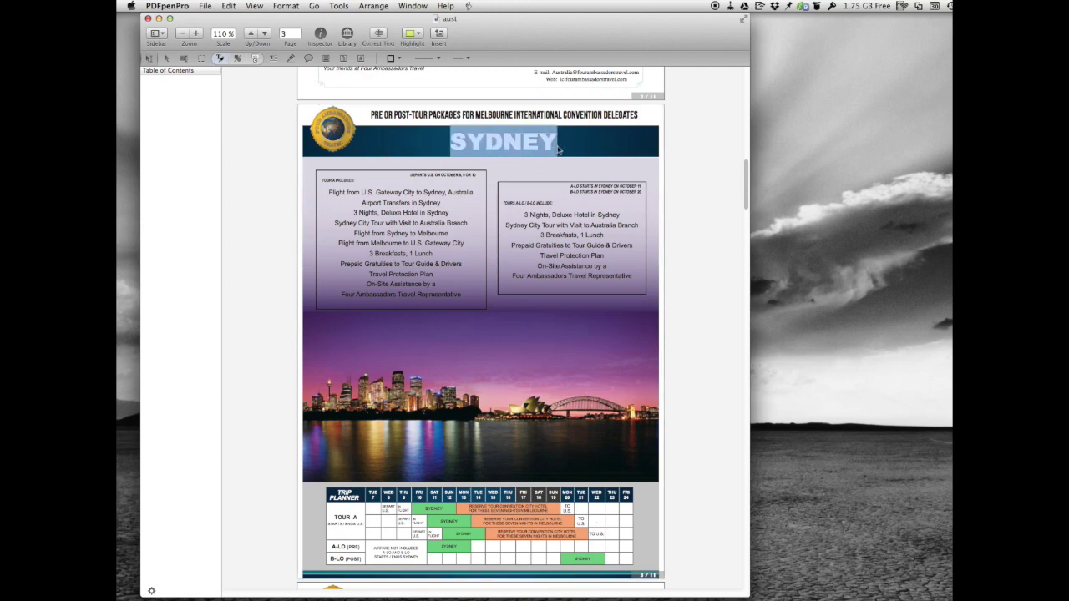
pyautogui.click(228, 7)
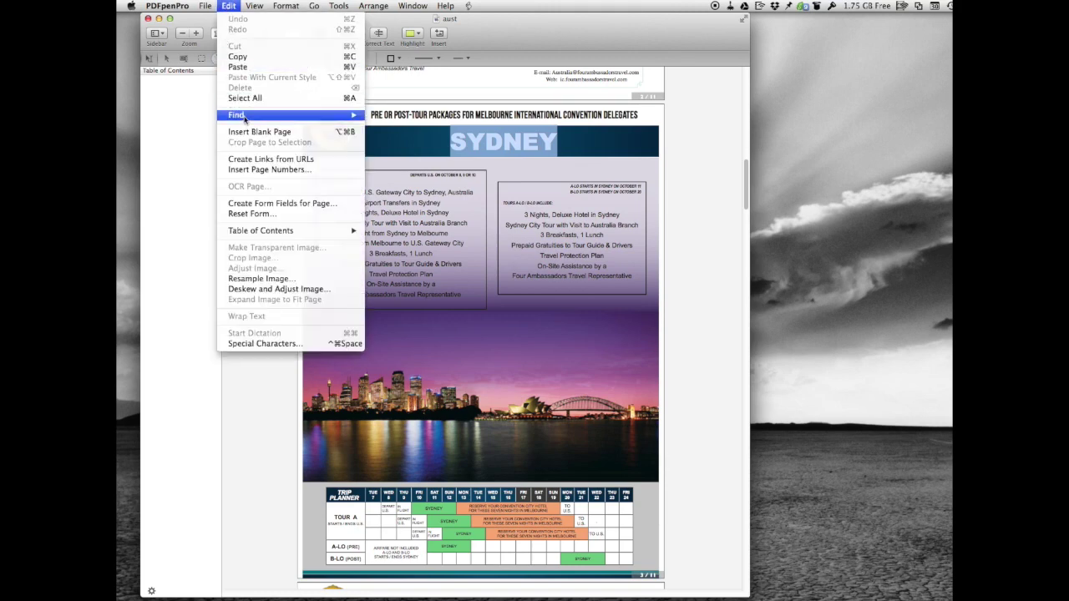
pyautogui.moveTo(267, 231)
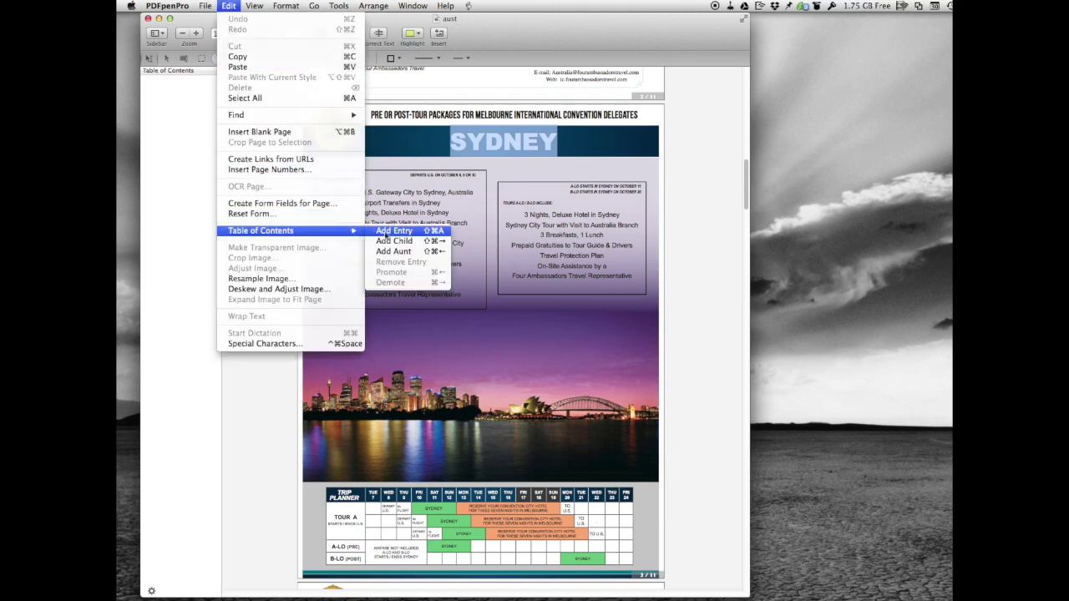
pyautogui.click(393, 230)
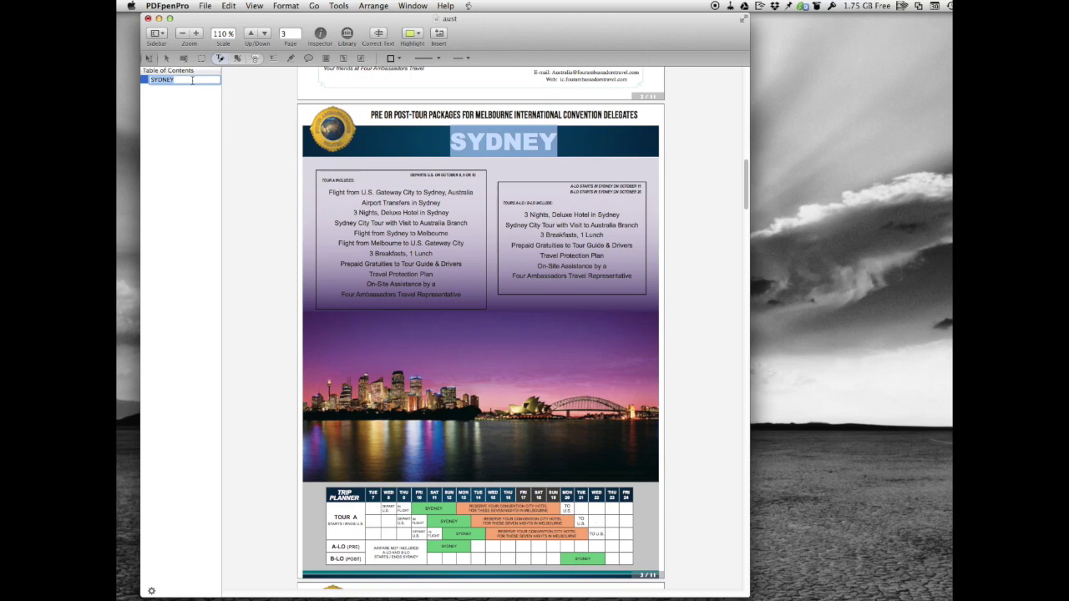
# Finish the SYDNEY entry, then add a contents entry named Fiji for the FIJI page.
pyautogui.click(194, 96)
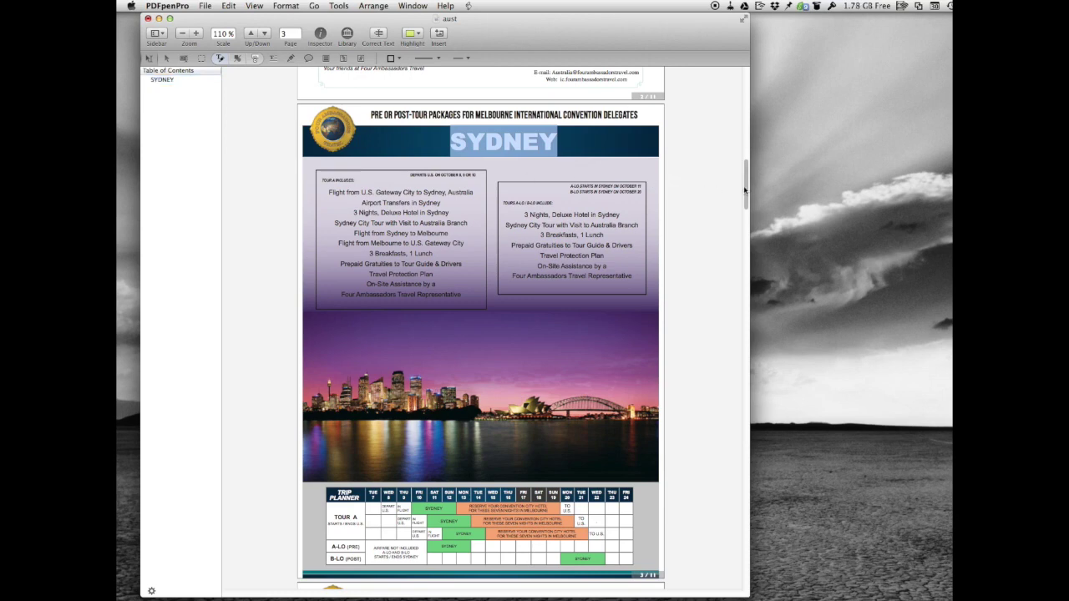
pyautogui.moveTo(747, 196); pyautogui.dragTo(745, 261)
pyautogui.scroll(1, 571, 158)
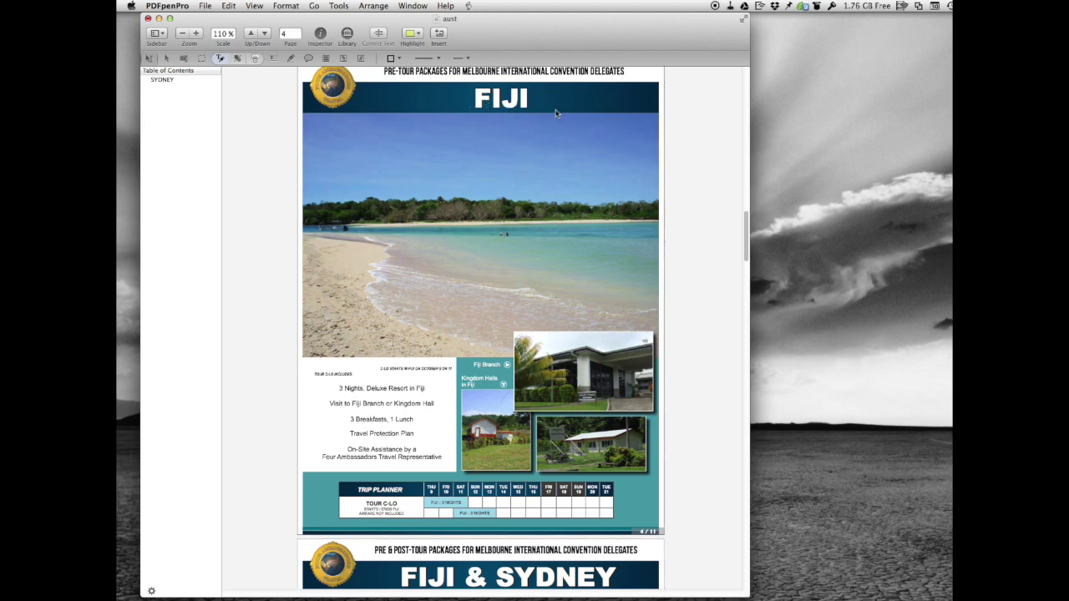
pyautogui.click(253, 5)
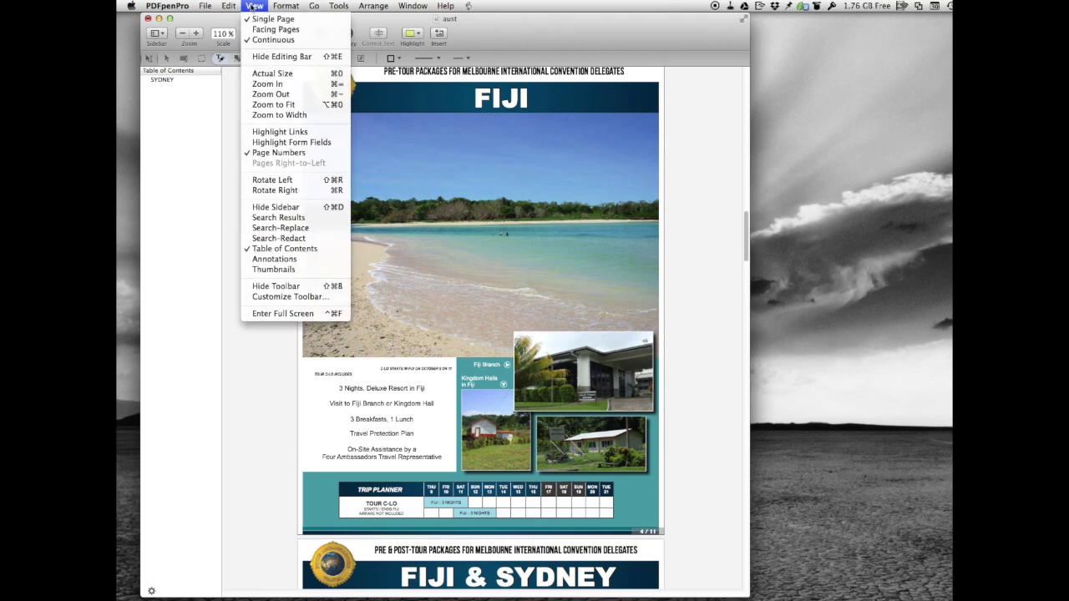
pyautogui.moveTo(231, 6)
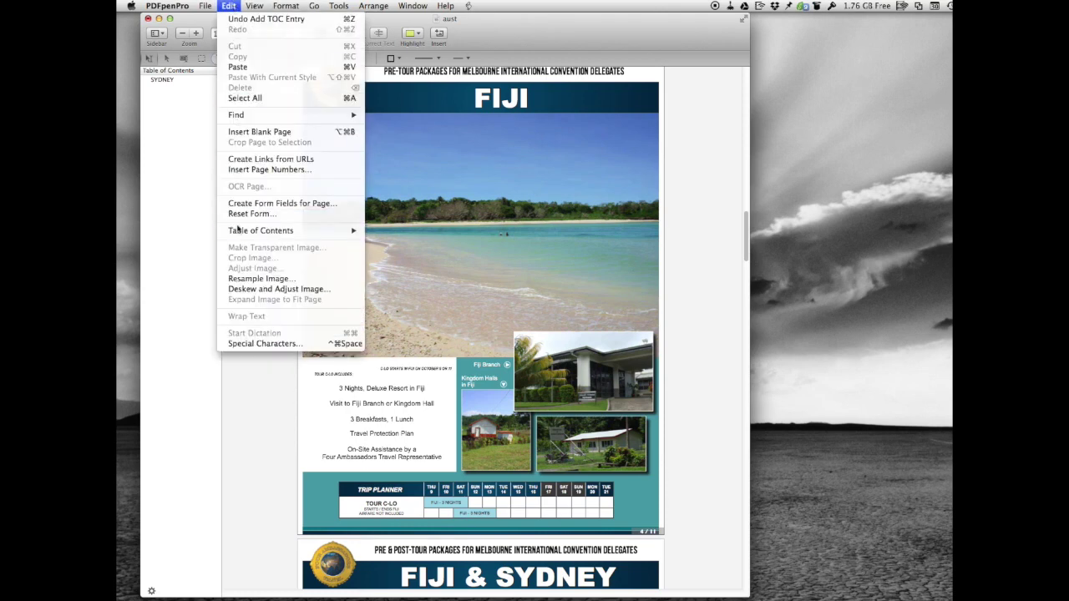
pyautogui.moveTo(238, 231)
pyautogui.click(378, 231)
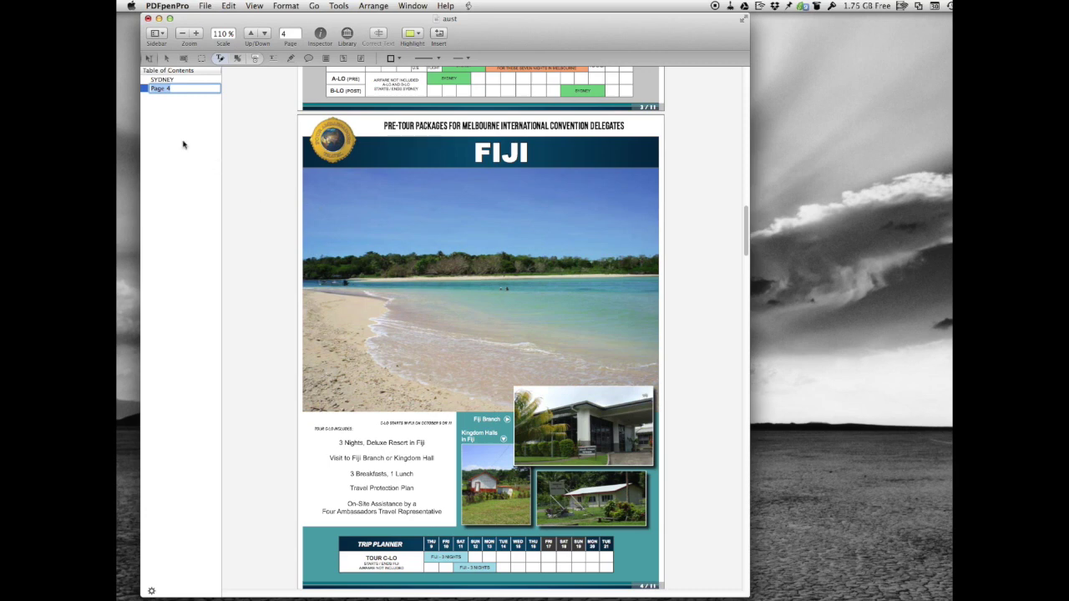
pyautogui.write('FIJI')
pyautogui.press('Return')
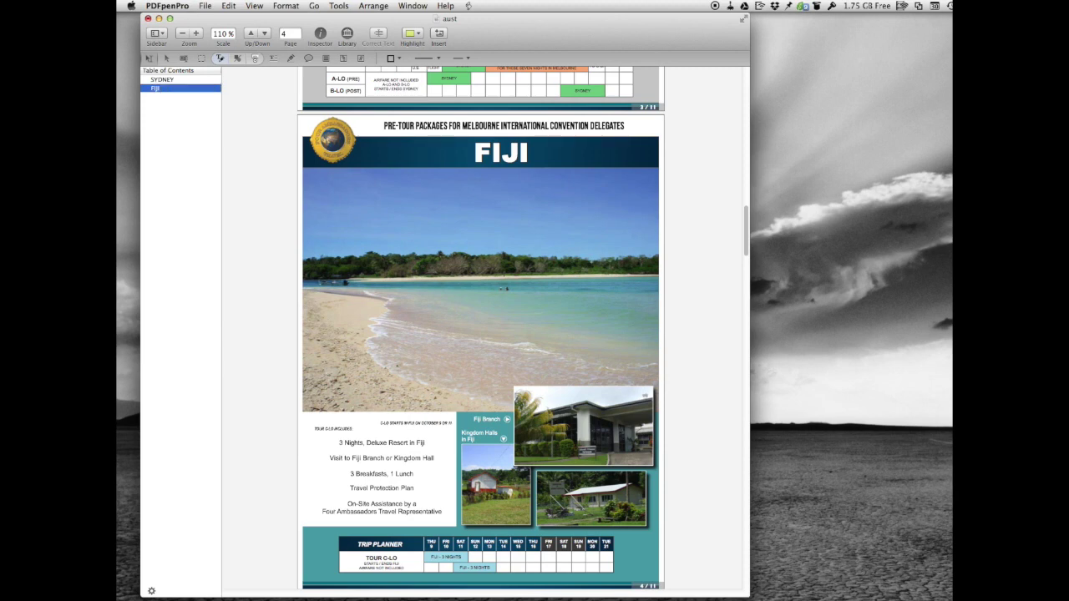
# Scroll down to the FIJI & SYDNEY page and select it.
pyautogui.scroll(-1, 380, 257)
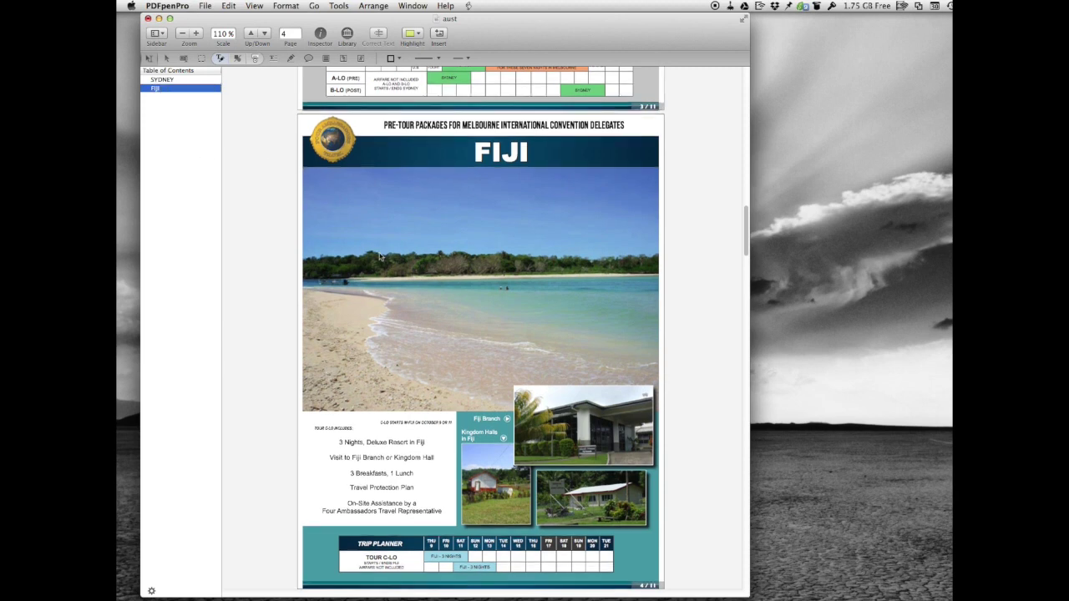
pyautogui.scroll(-3, 380, 257)
pyautogui.scroll(-1, 747, 240)
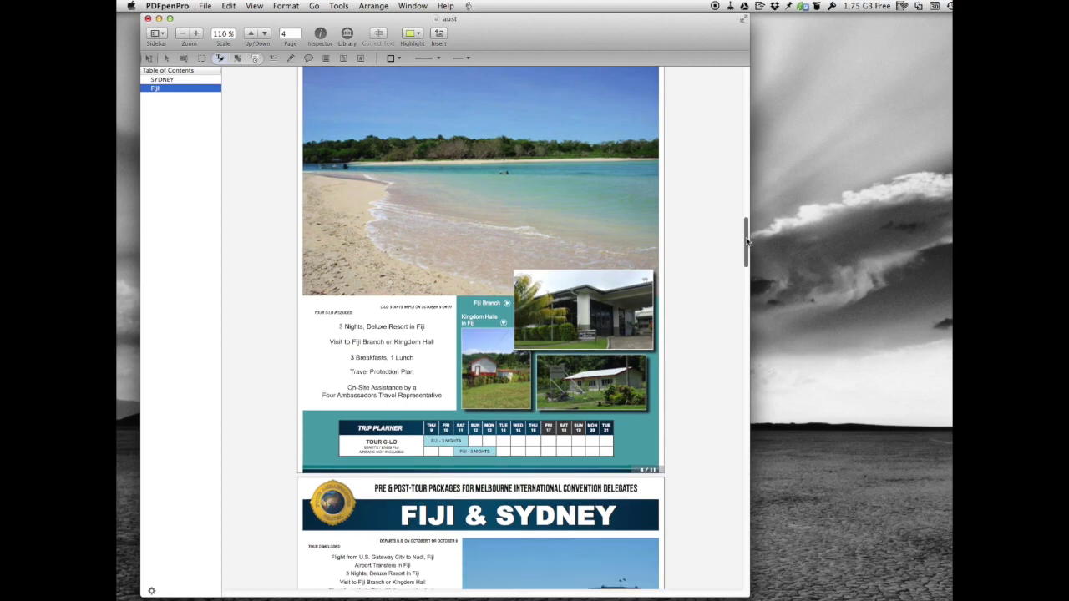
pyautogui.moveTo(748, 241); pyautogui.dragTo(746, 281)
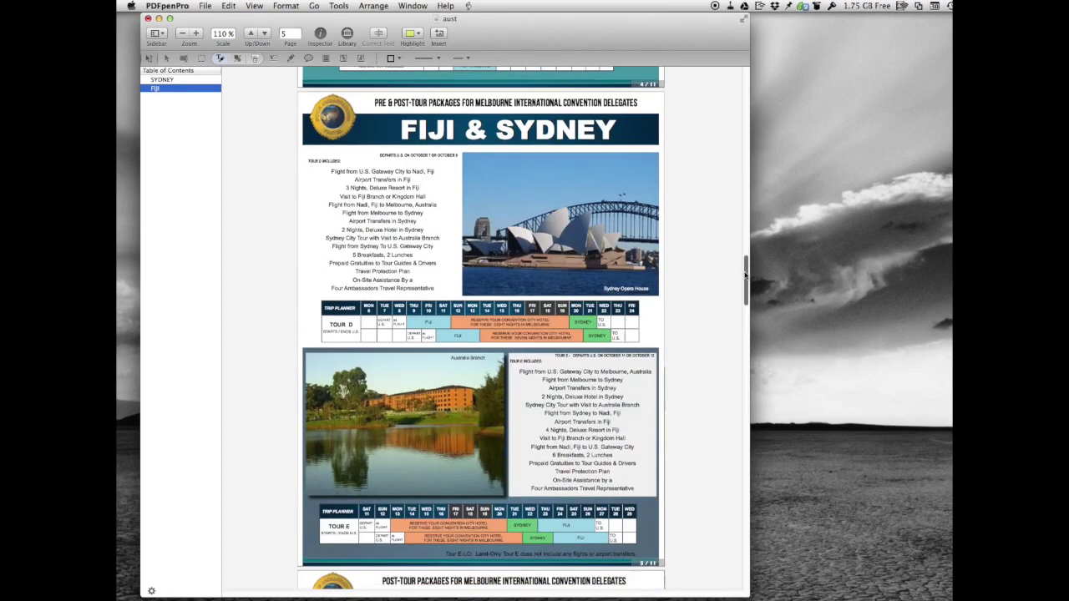
pyautogui.click(521, 259)
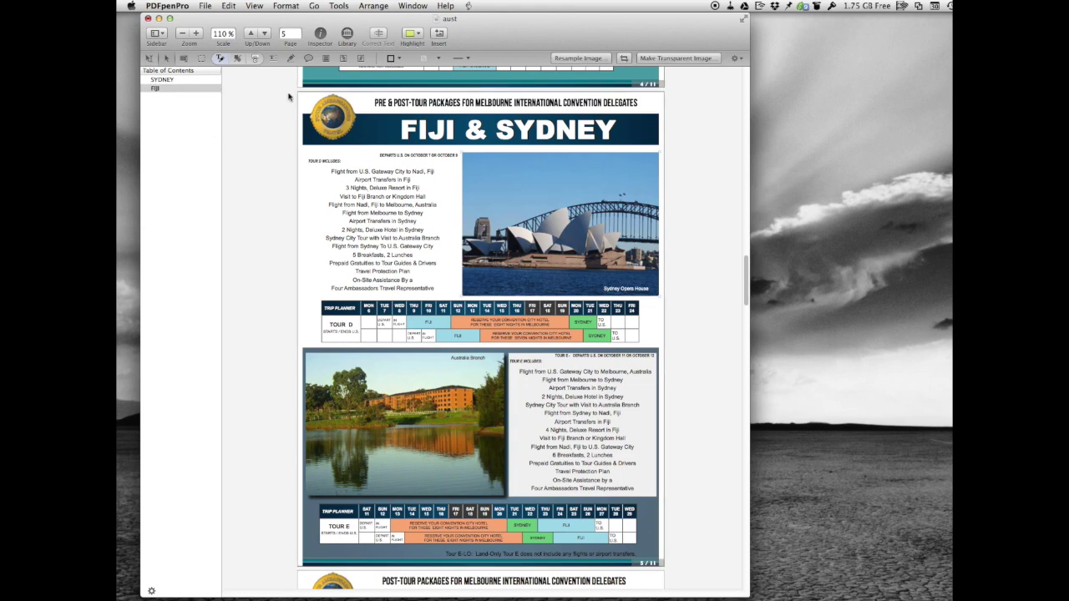
# Add a child entry named 'FIJI and SYDNEY' under Fiji for page 5.
pyautogui.click(233, 8)
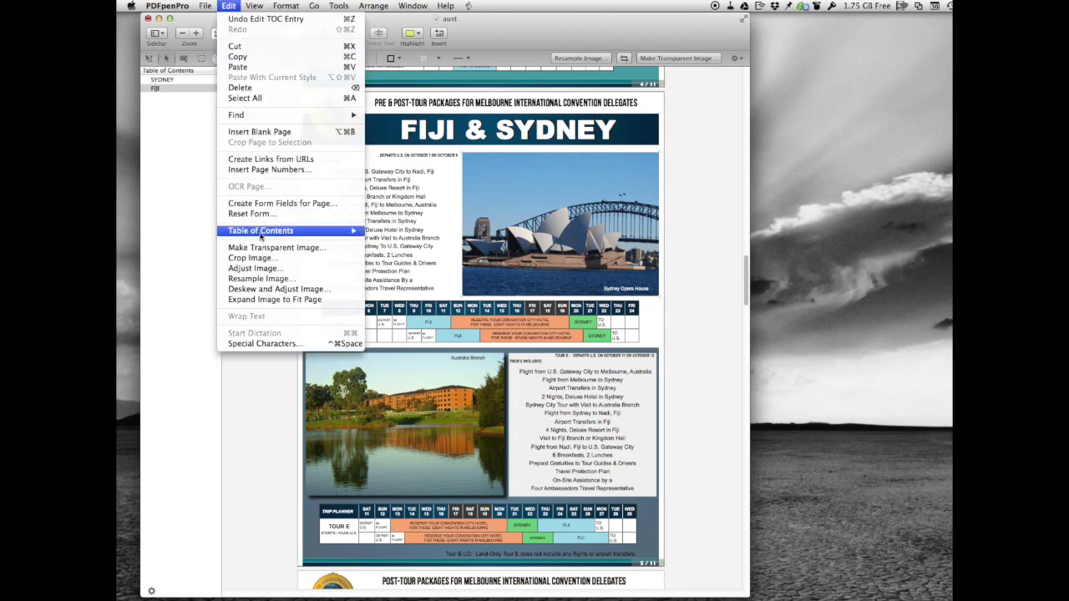
pyautogui.moveTo(261, 239)
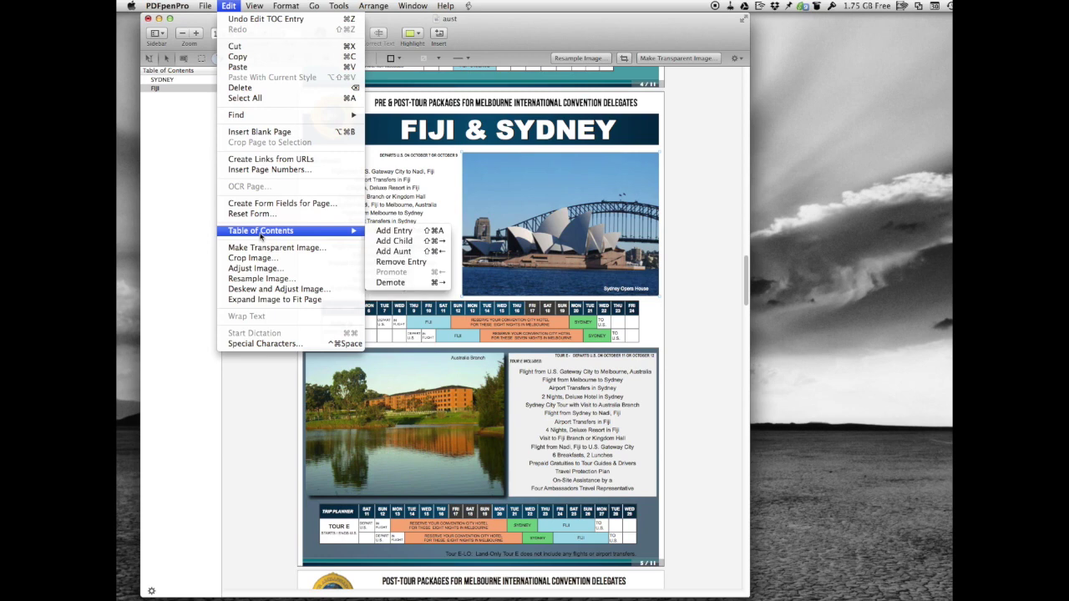
pyautogui.click(394, 241)
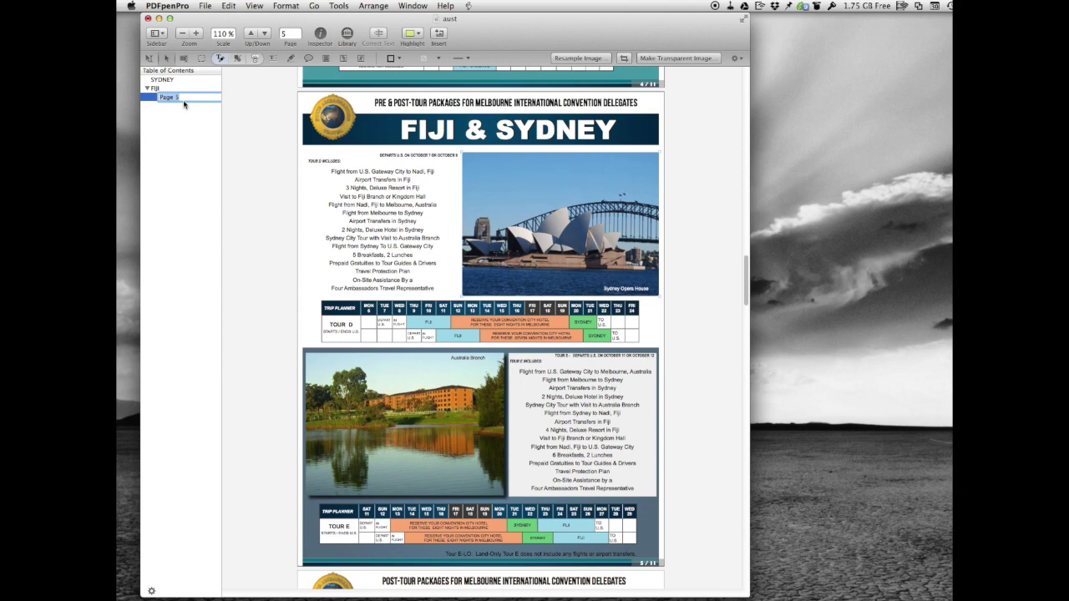
pyautogui.write('FIJI and SYDNEY')
pyautogui.press('Return')
# Collapse and expand Fiji to confirm the nested FIJI and SYDNEY entry.
pyautogui.click(147, 89)
pyautogui.click(147, 88)
pyautogui.click(147, 89)
pyautogui.click(147, 88)
pyautogui.click(163, 80)
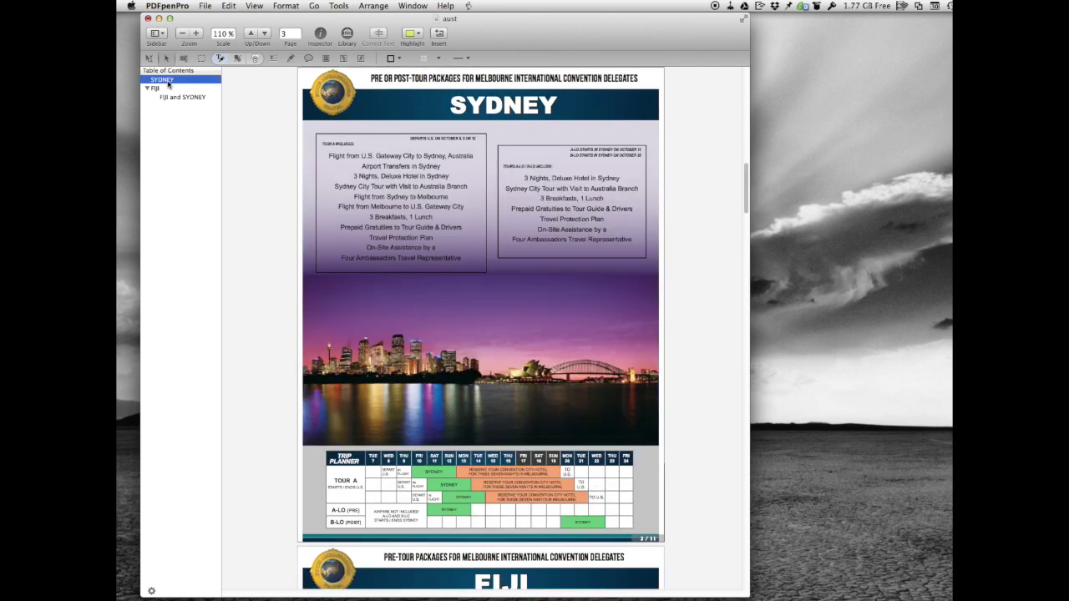
pyautogui.click(166, 89)
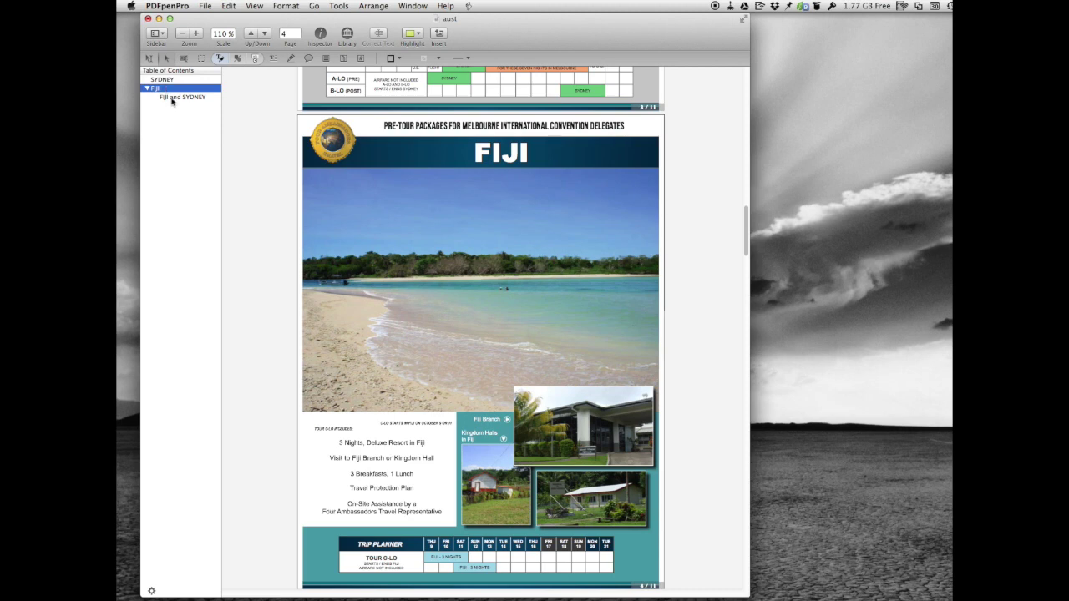
pyautogui.click(172, 99)
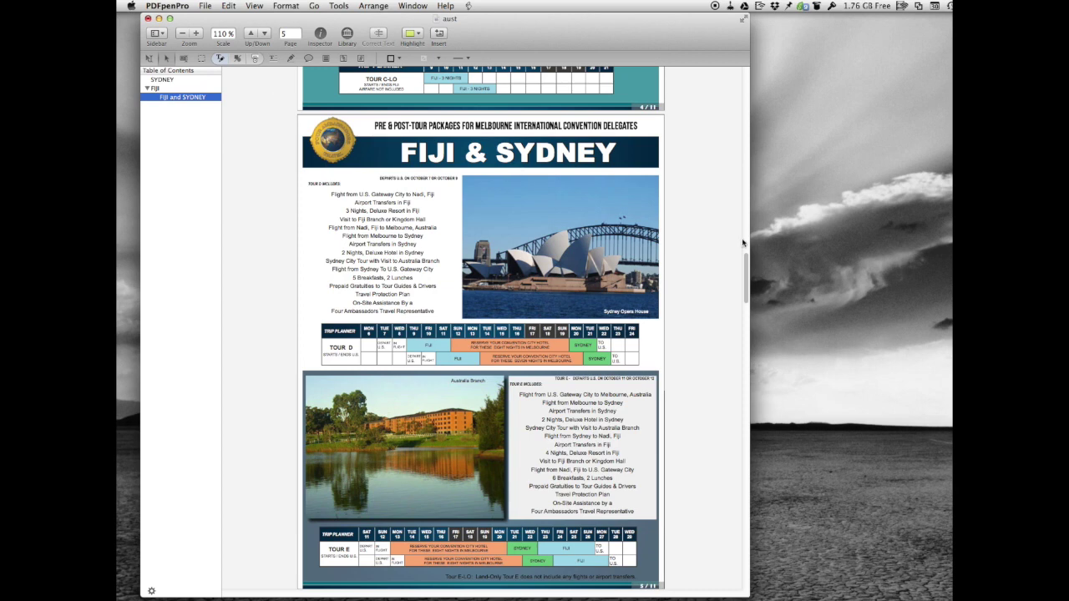
pyautogui.scroll(1, 743, 242)
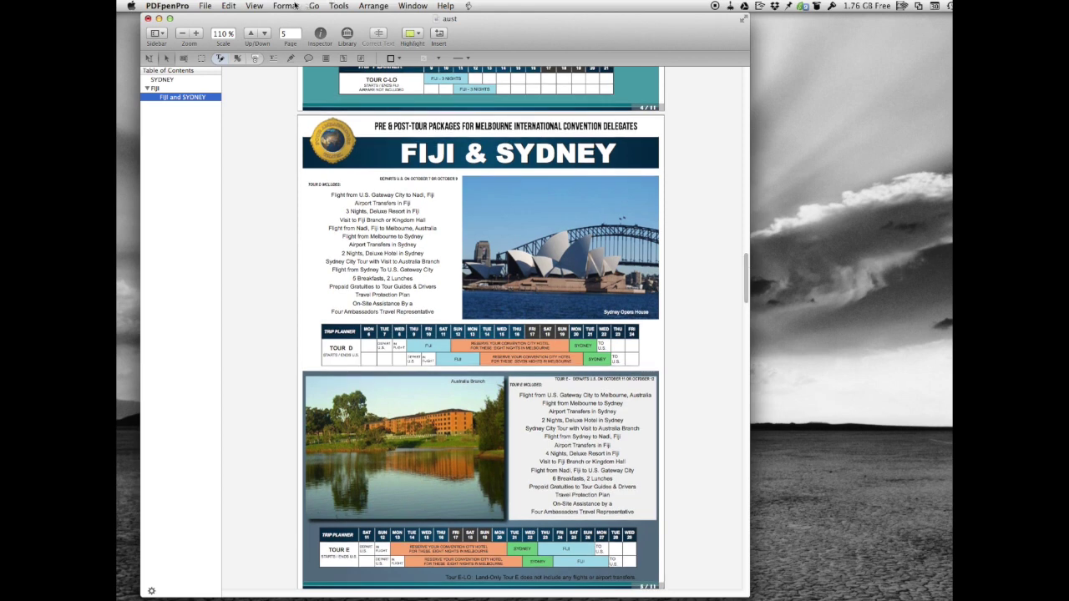
pyautogui.click(295, 6)
pyautogui.click(232, 70)
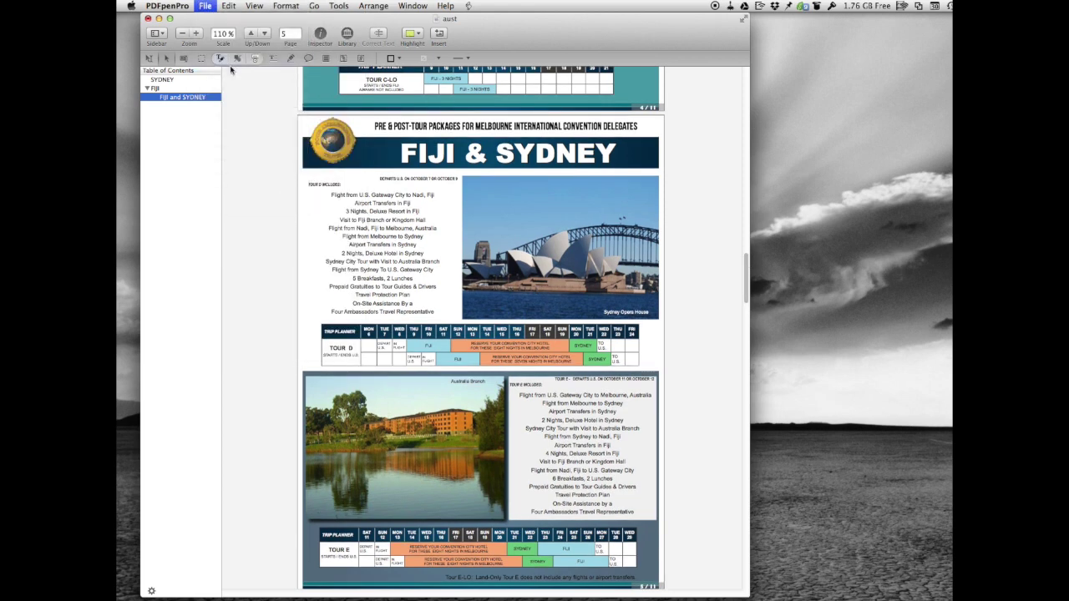